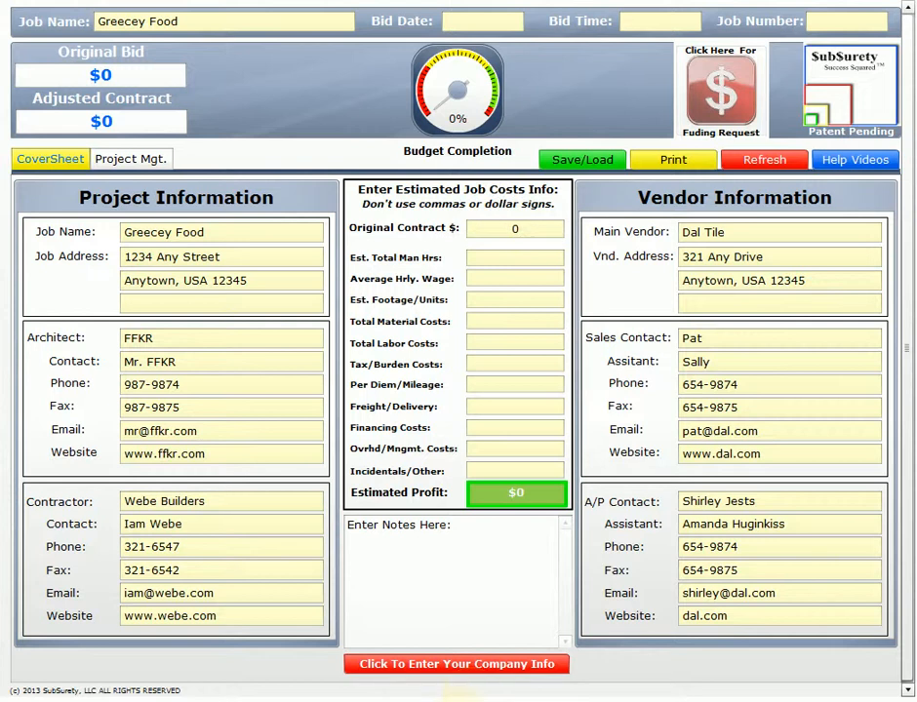
# Review the company information form used to customize reports, including name, slogan, address and license fields, and close it
pyautogui.click(471, 669)
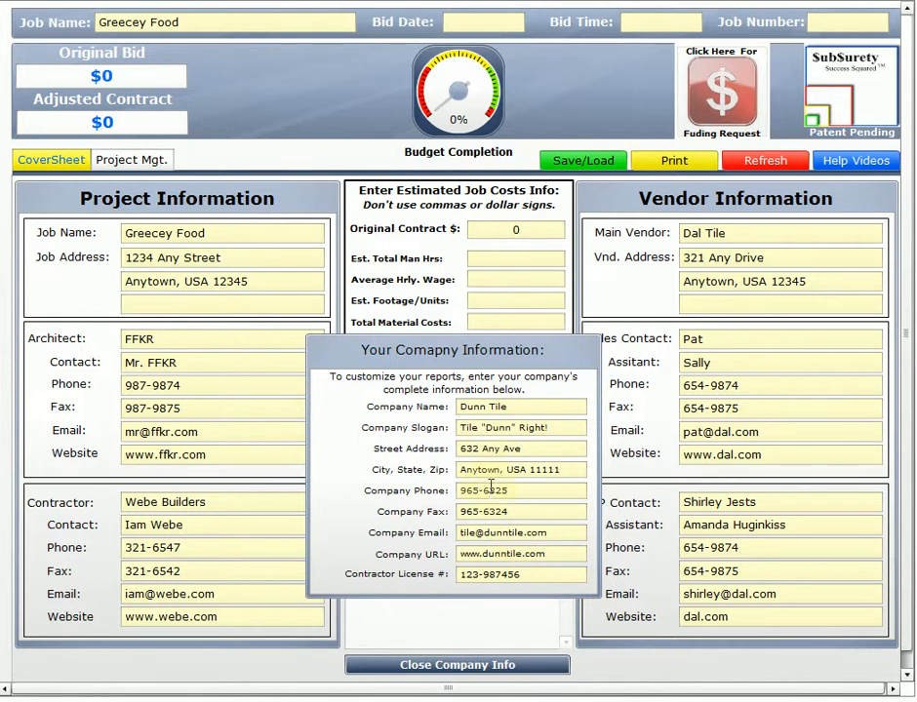
pyautogui.click(466, 669)
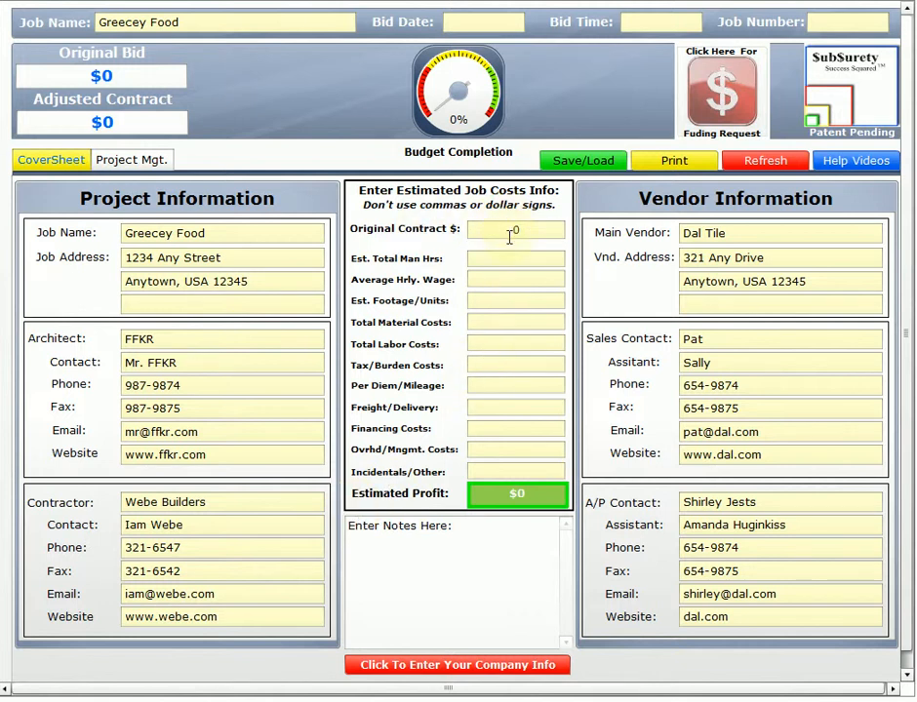
# Enter an original contract of 25000, 200 estimated total man hours, a 25 average hourly wage and 2500 footage/units
pyautogui.click(519, 231)
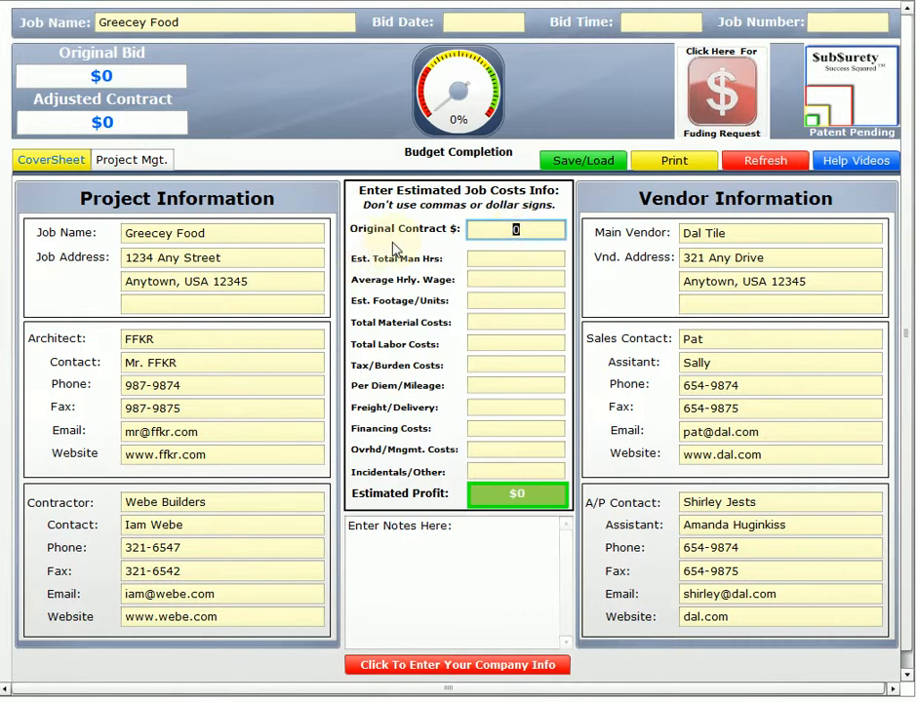
pyautogui.write('25000')
pyautogui.click(515, 260)
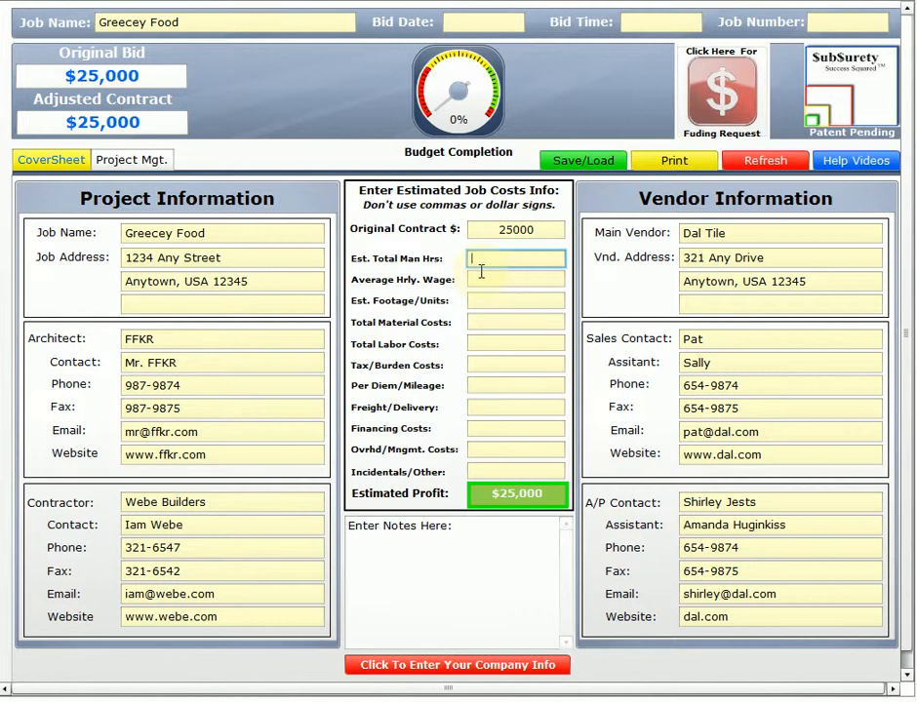
pyautogui.write('200')
pyautogui.click(490, 278)
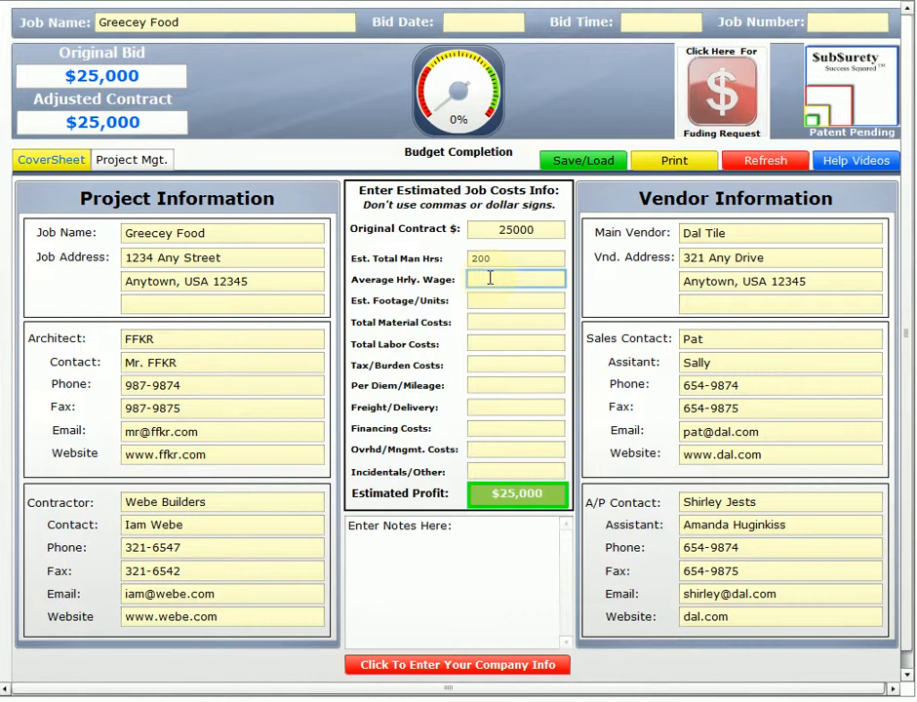
pyautogui.write('25')
pyautogui.press('Tab')
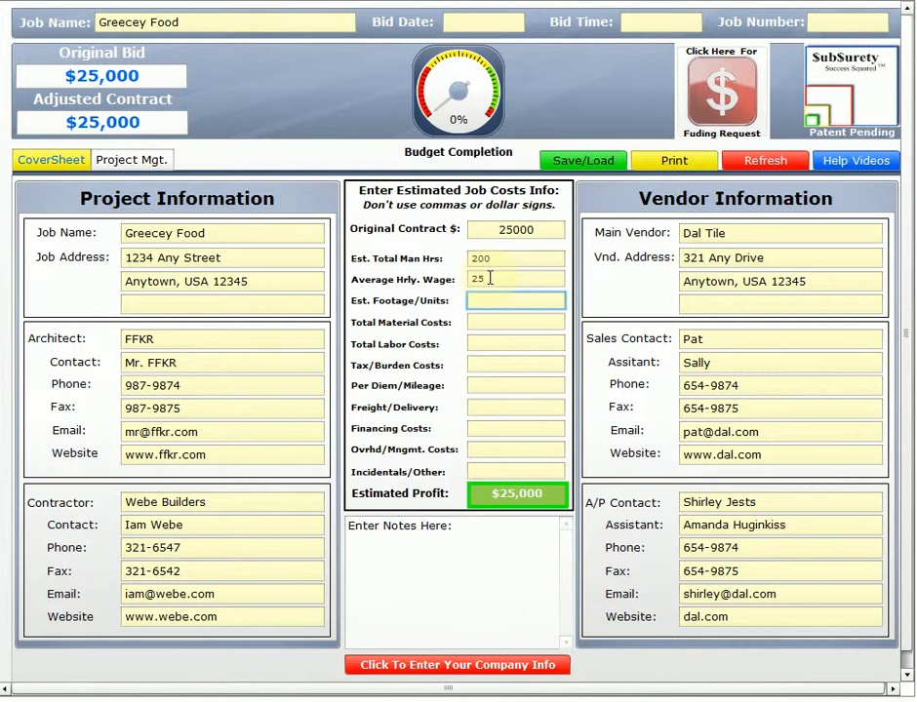
pyautogui.write('2500')
# Set the estimated total material costs to 8000, total labor costs to 7500 and tax/burden costs to 1200
pyautogui.click(517, 324)
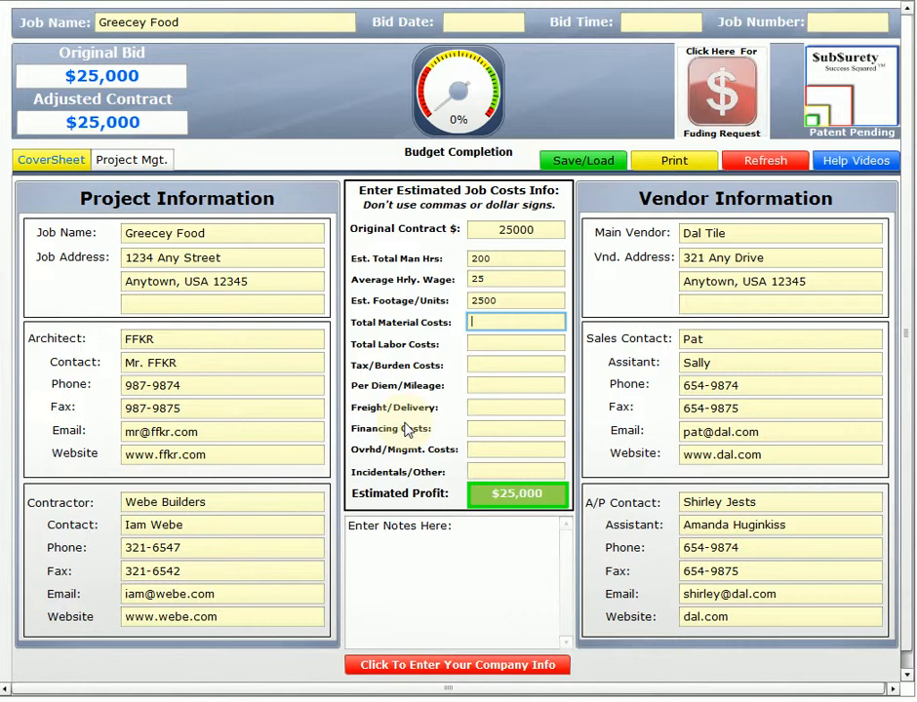
pyautogui.write('8000')
pyautogui.press('Tab')
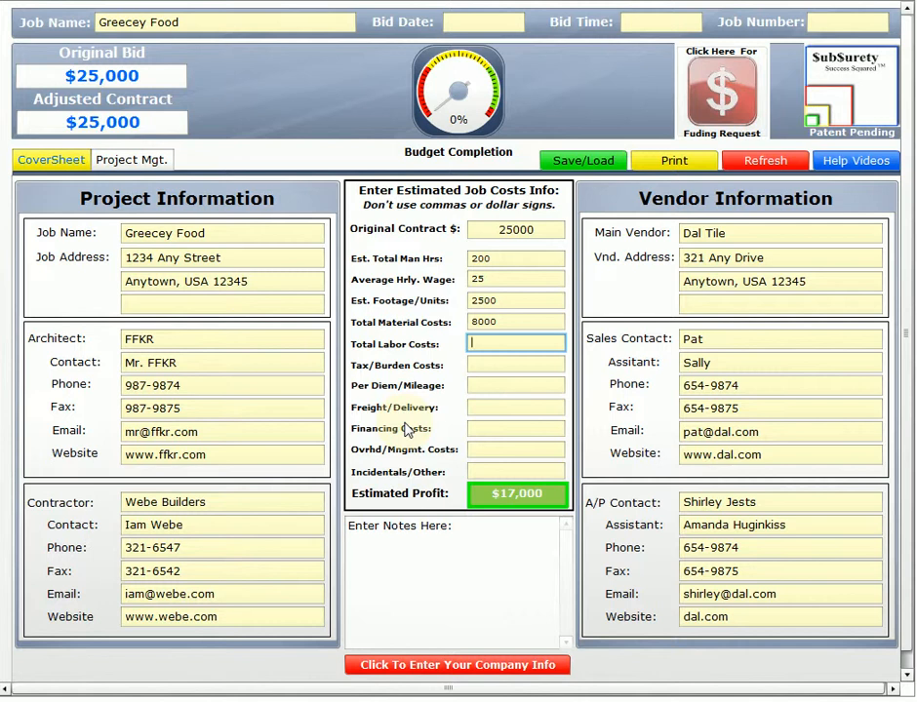
pyautogui.write('7500')
pyautogui.press('Tab')
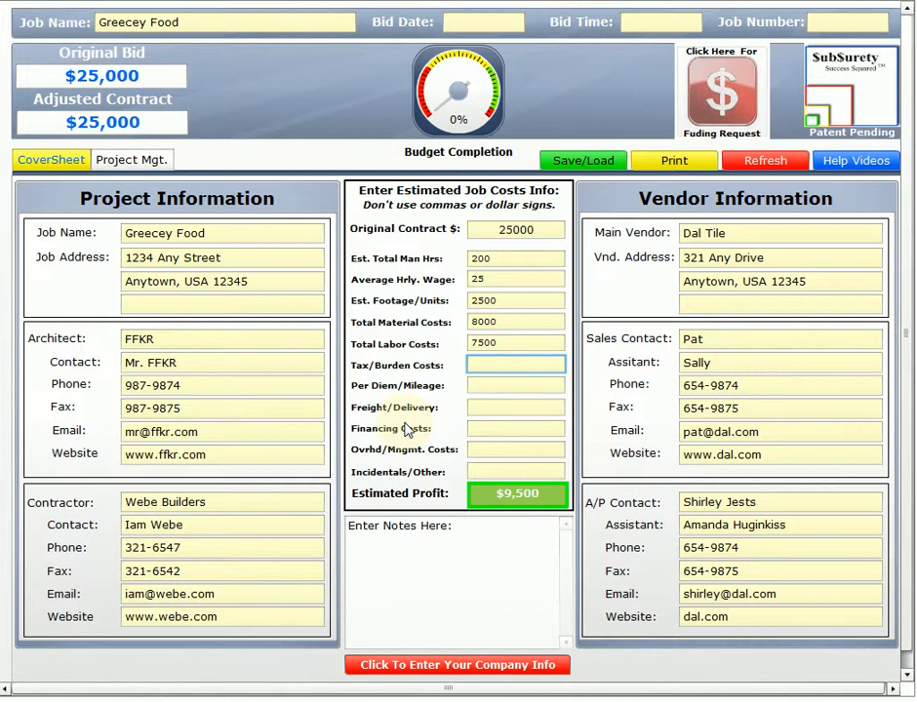
pyautogui.write('1200')
pyautogui.press('Tab')
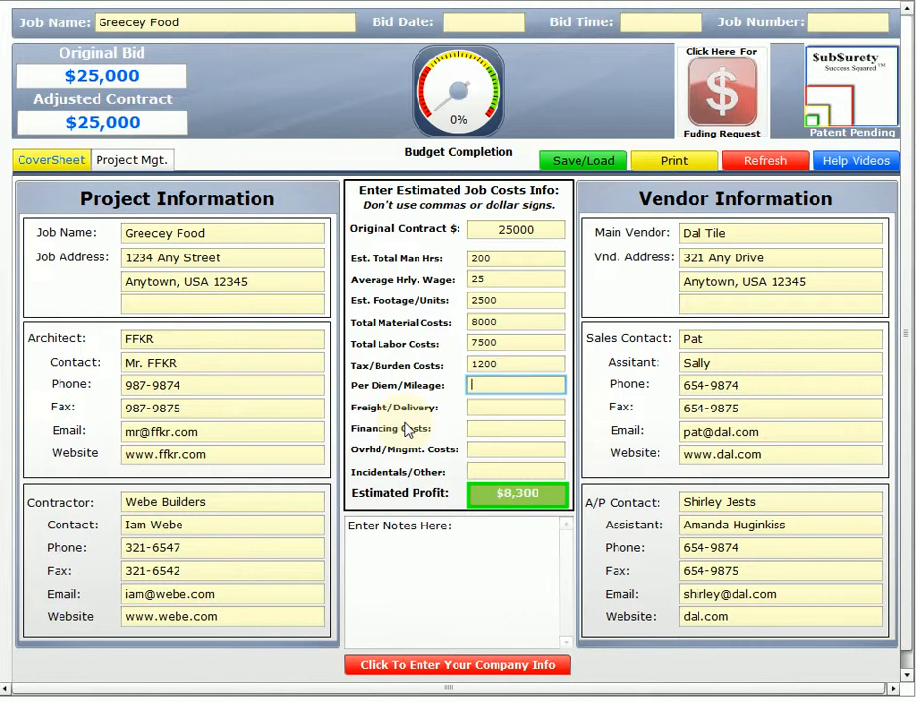
# Leave per diem/mileage blank and enter freight/delivery 350, financing costs 800, overhead/management costs 300 and incidentals/other 200
pyautogui.press('Tab')
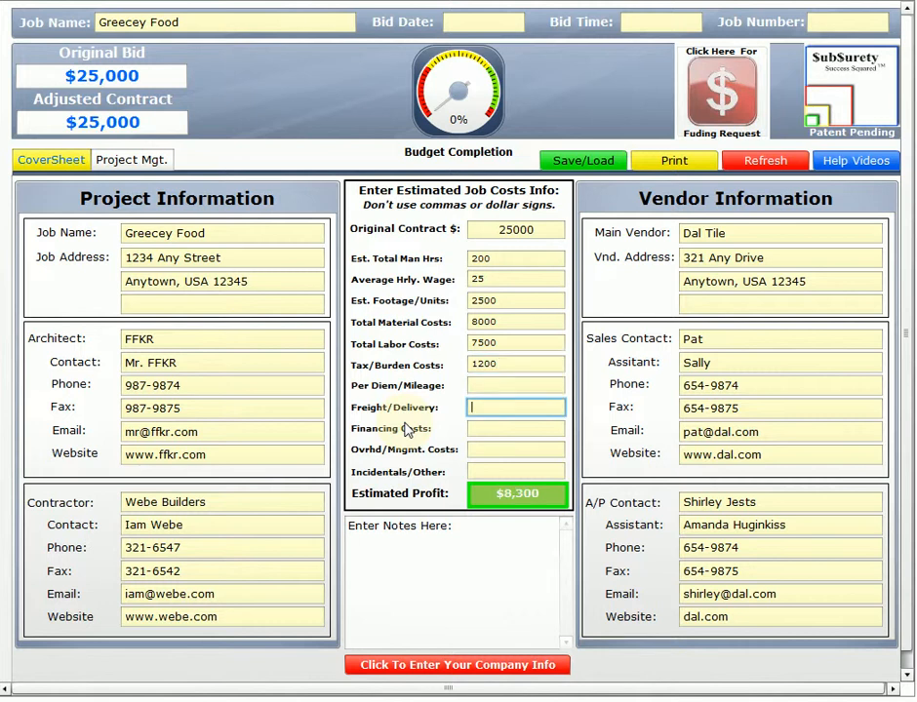
pyautogui.write('350')
pyautogui.press('Tab')
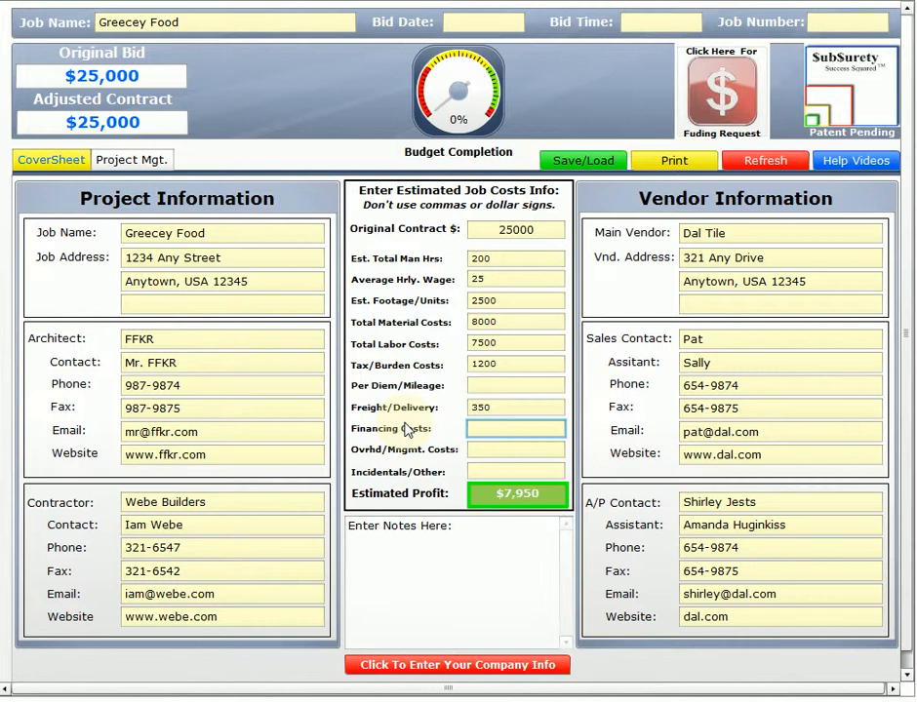
pyautogui.write('800')
pyautogui.press('Tab')
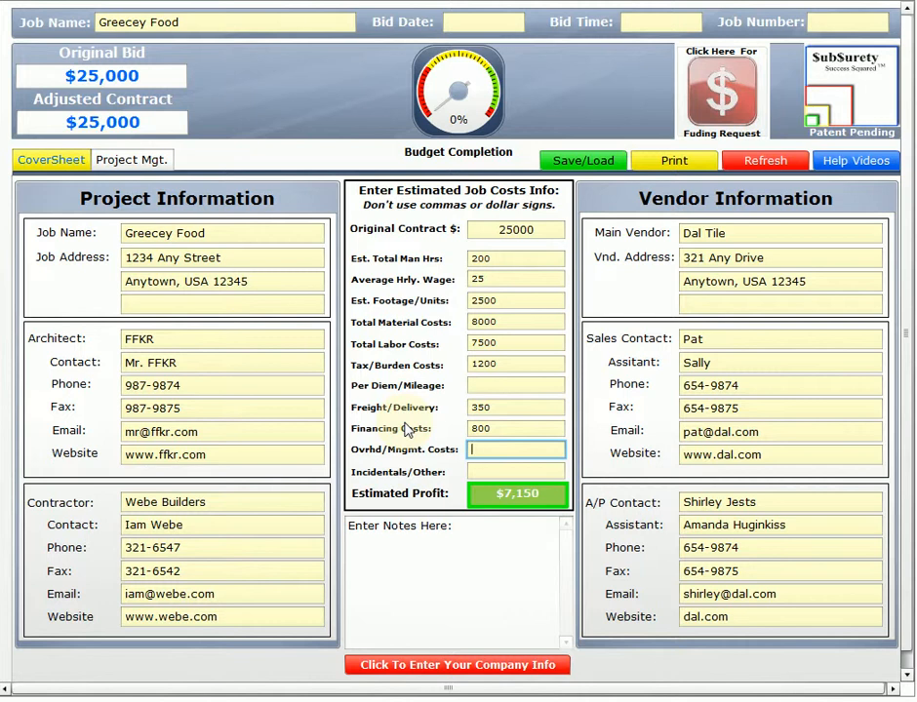
pyautogui.write('300')
pyautogui.press('Tab')
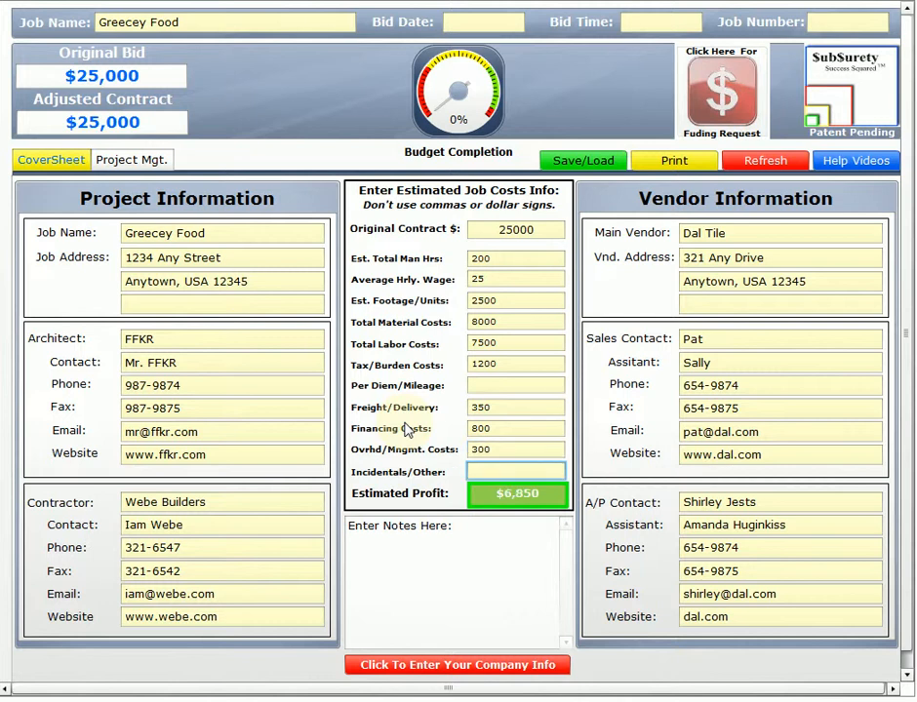
pyautogui.write('200')
pyautogui.press('Tab')
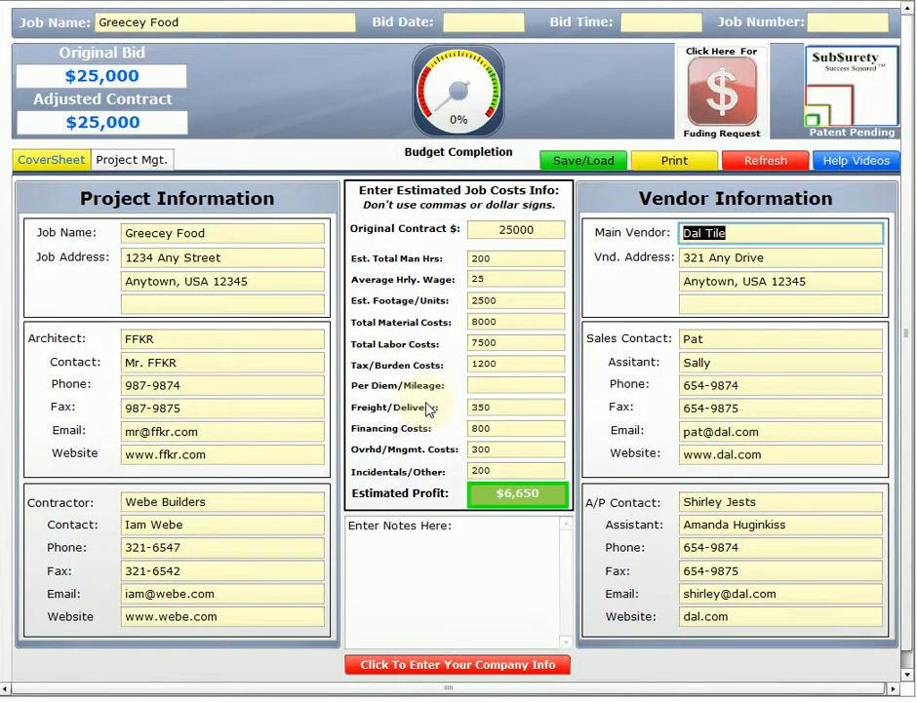
# Clear the job name in the project information and re-enter it as "Greecey Food"
pyautogui.click(221, 233)
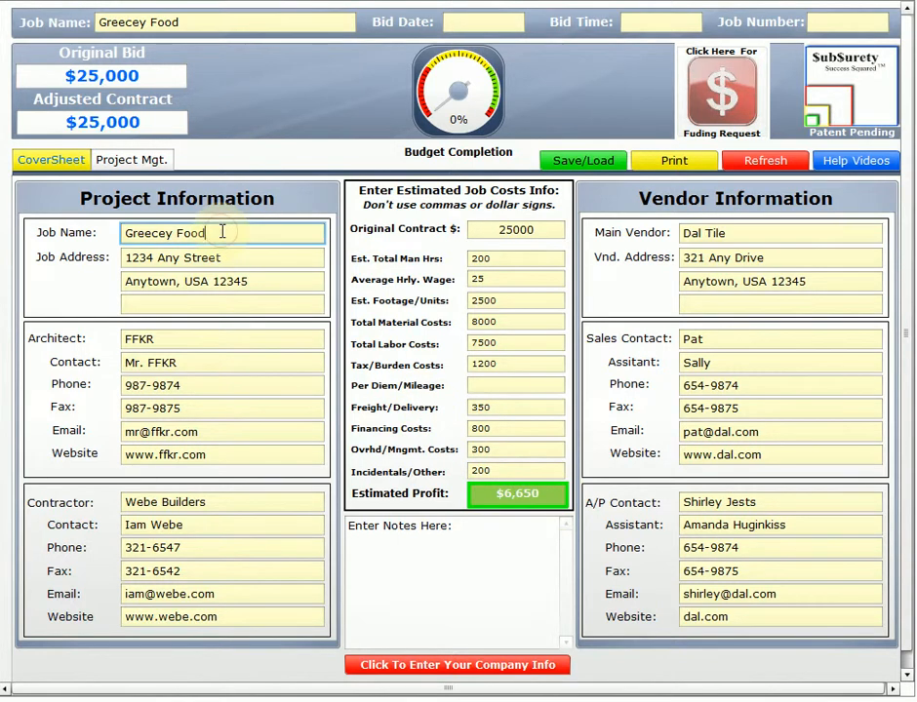
pyautogui.doubleClick(222, 232)
pyautogui.click(222, 231)
pyautogui.moveTo(215, 232); pyautogui.dragTo(123, 232)
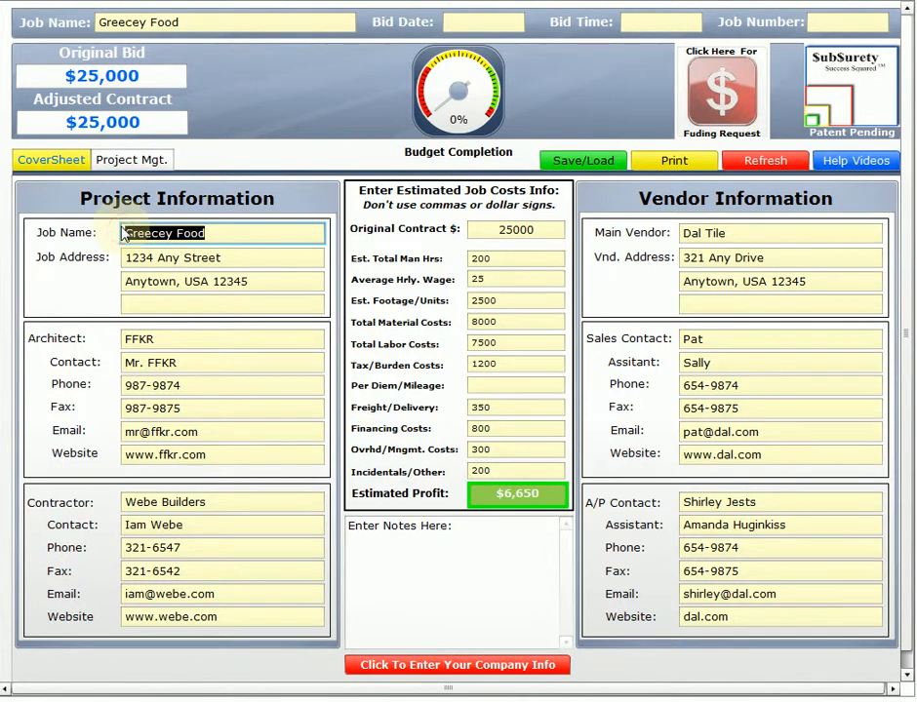
pyautogui.press('BackSpace')
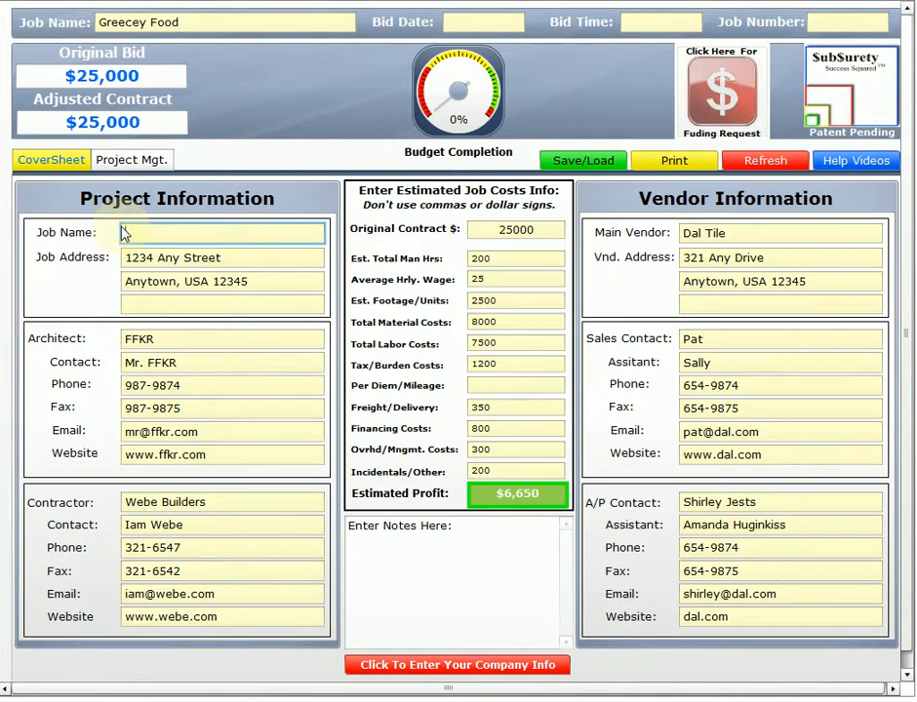
pyautogui.press('Tab')
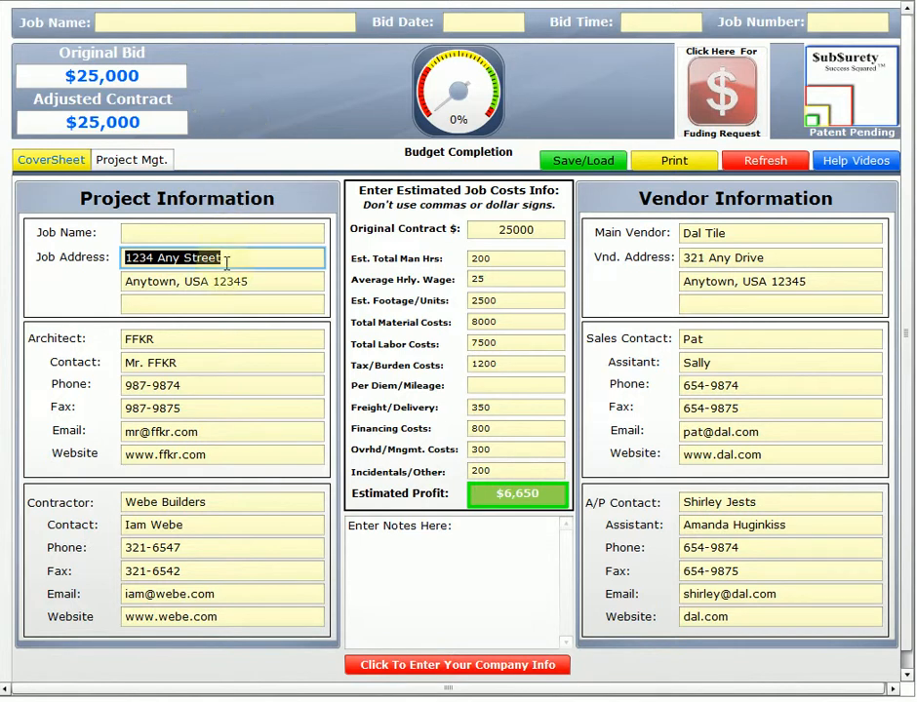
pyautogui.click(189, 234)
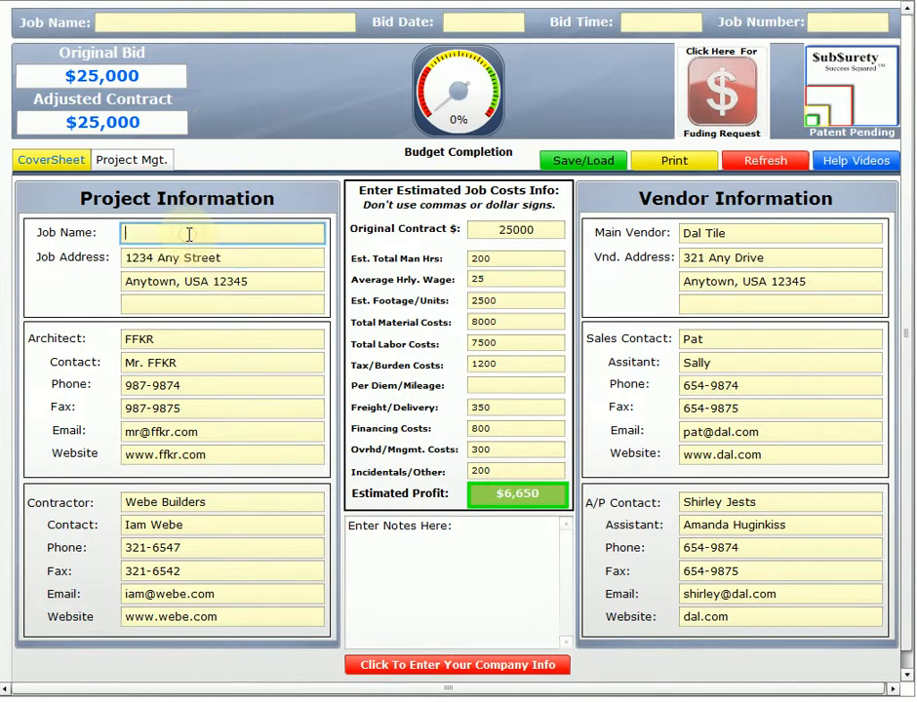
pyautogui.write('Greecey Food')
pyautogui.press('Tab')
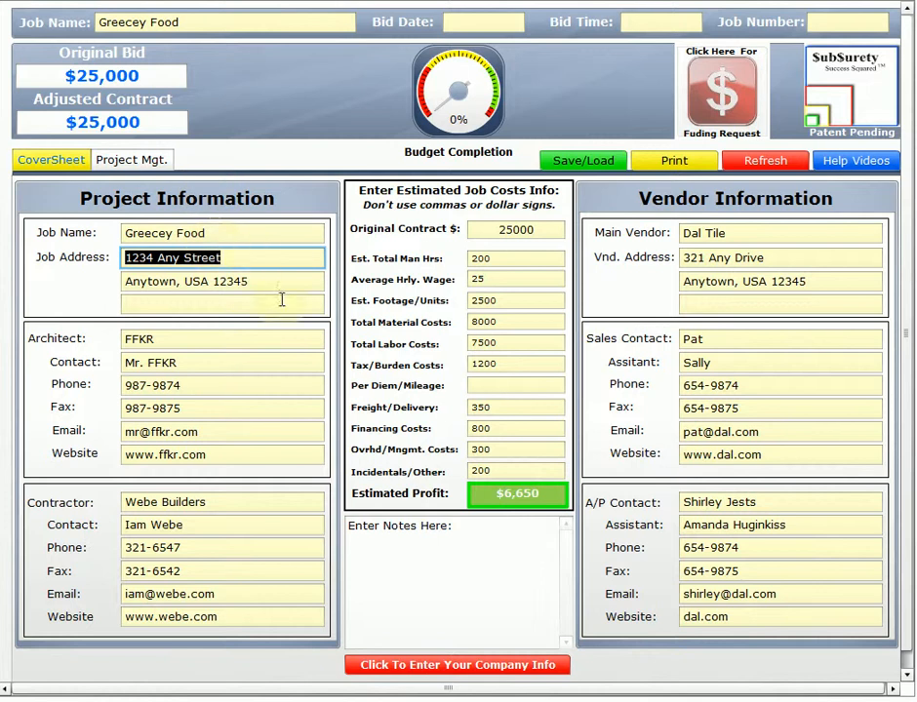
# In the project management job contact info, set the job start date to 01/01/14 and the GC billing date to 20th
pyautogui.click(133, 160)
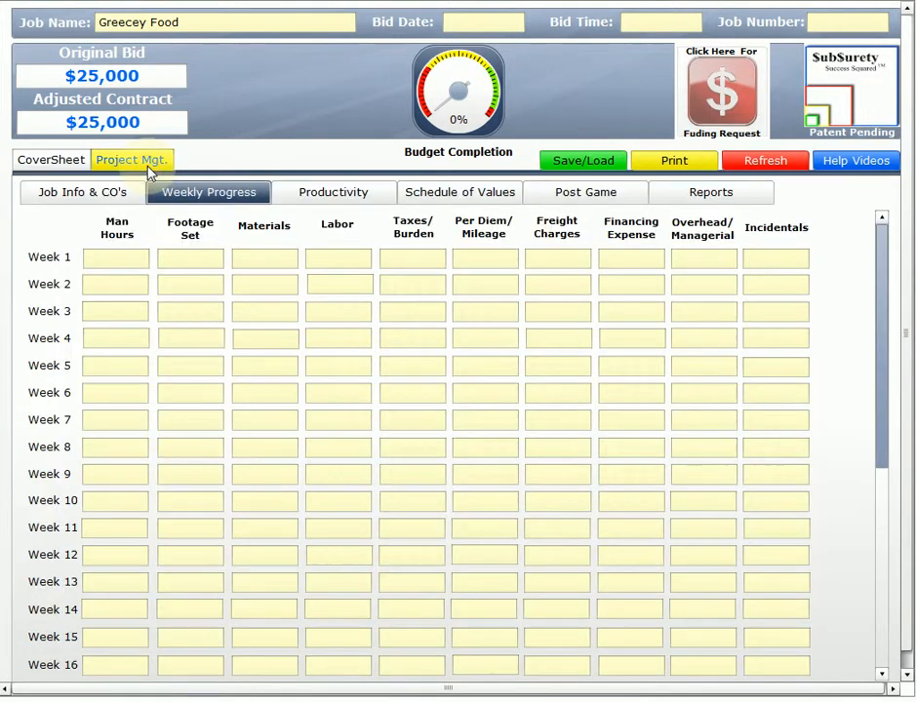
pyautogui.click(97, 195)
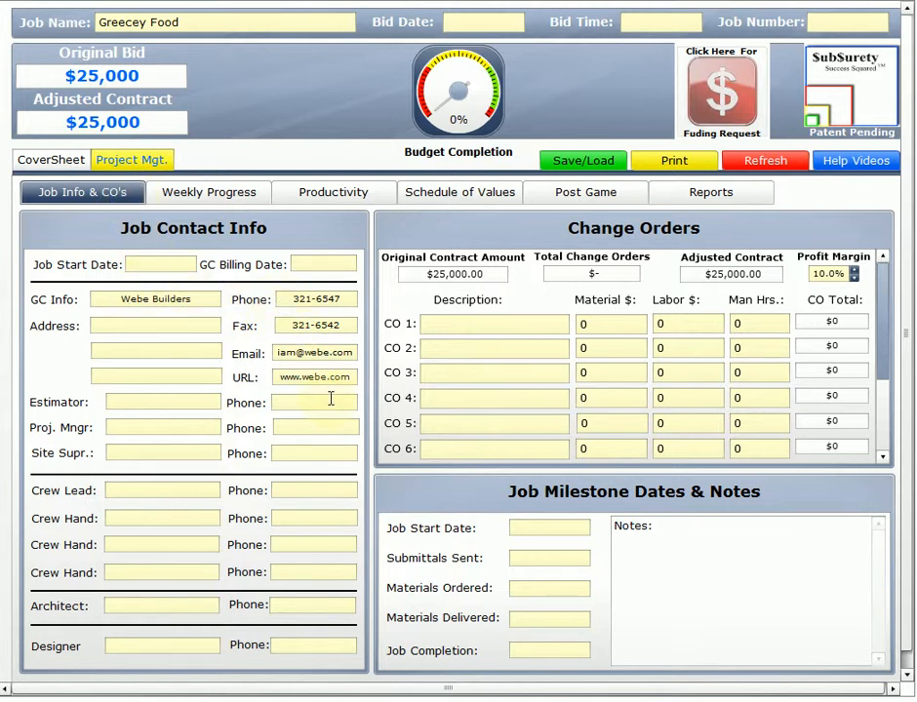
pyautogui.click(184, 262)
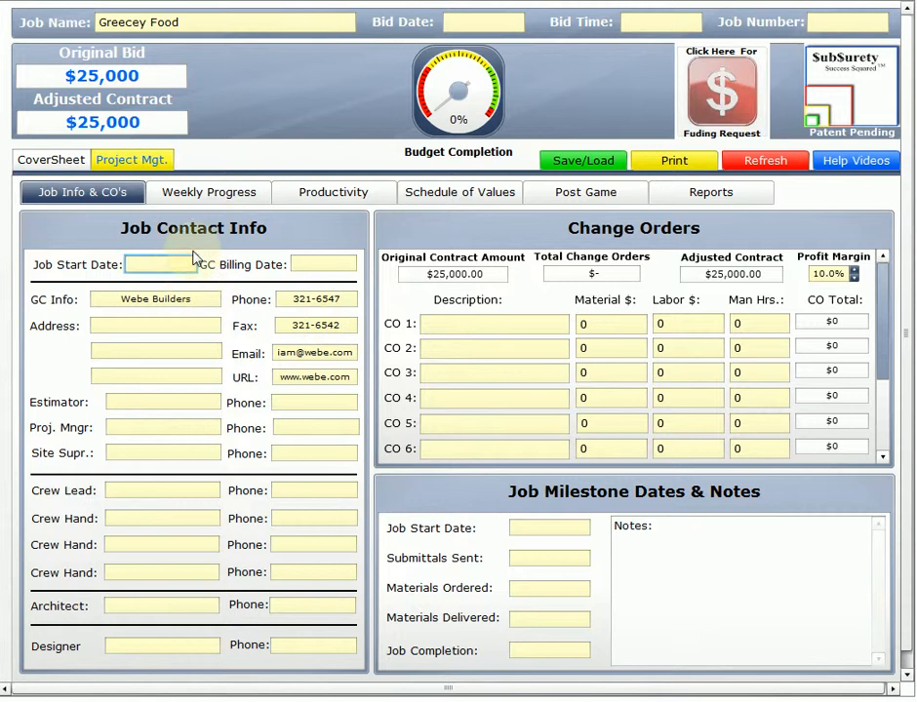
pyautogui.write('01/01/14')
pyautogui.click(314, 264)
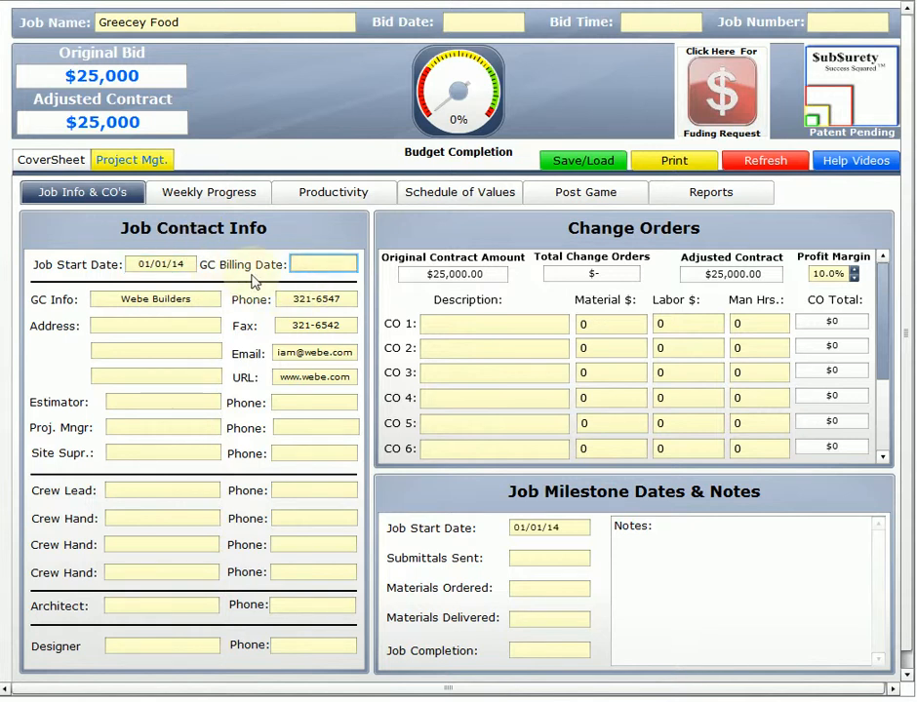
pyautogui.write('20th')
# Enter the estimator's name and phone number in the job contact info
pyautogui.click(143, 399)
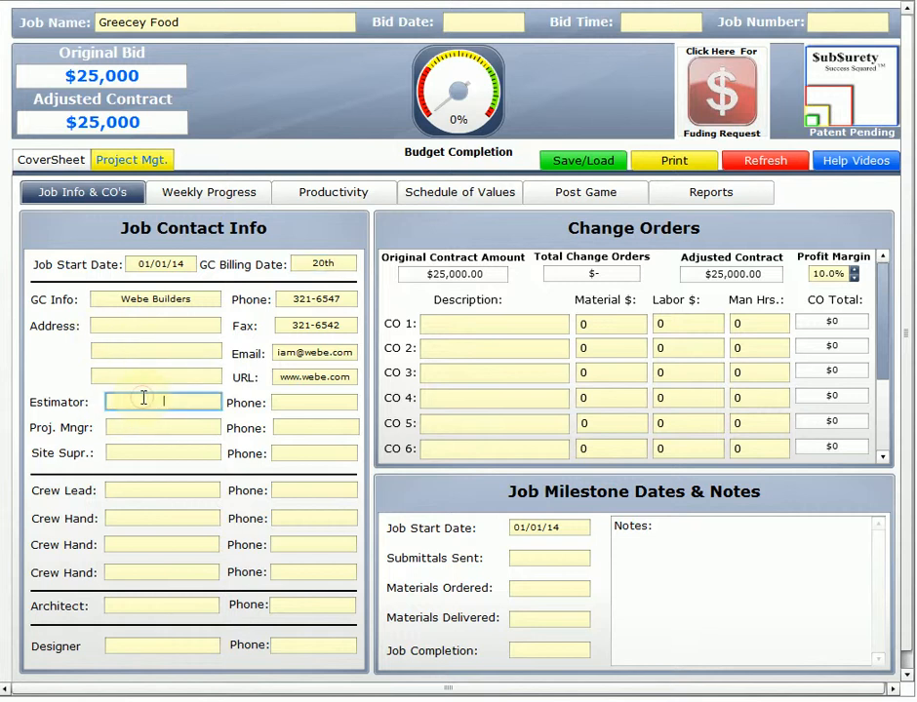
pyautogui.write('john')
pyautogui.press('Tab')
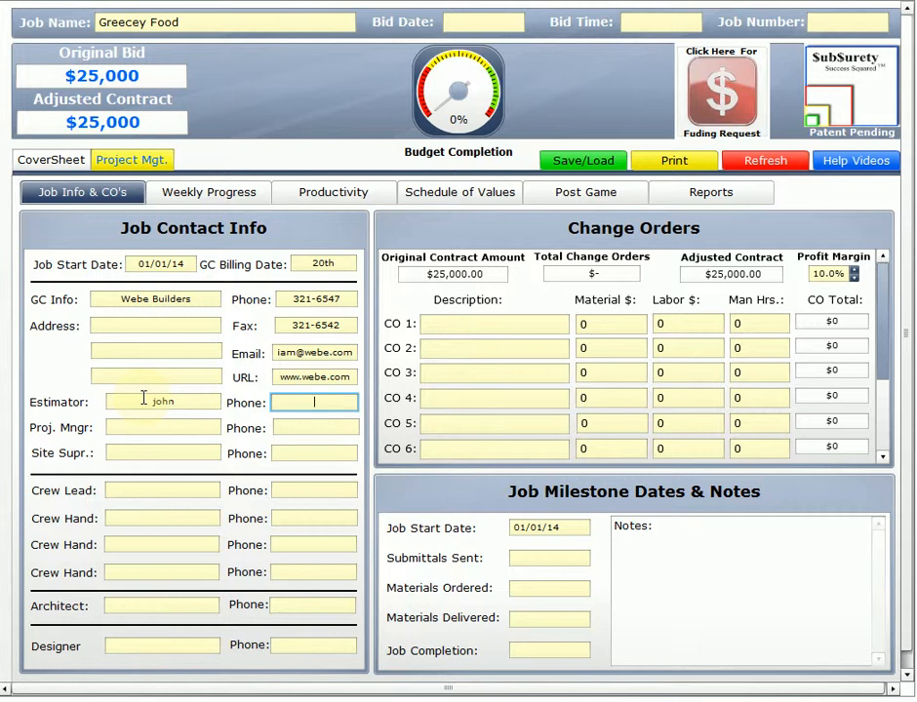
pyautogui.write('123-4567')
# Enter the names and phone numbers of the crew lead and the first crew hand
pyautogui.click(135, 489)
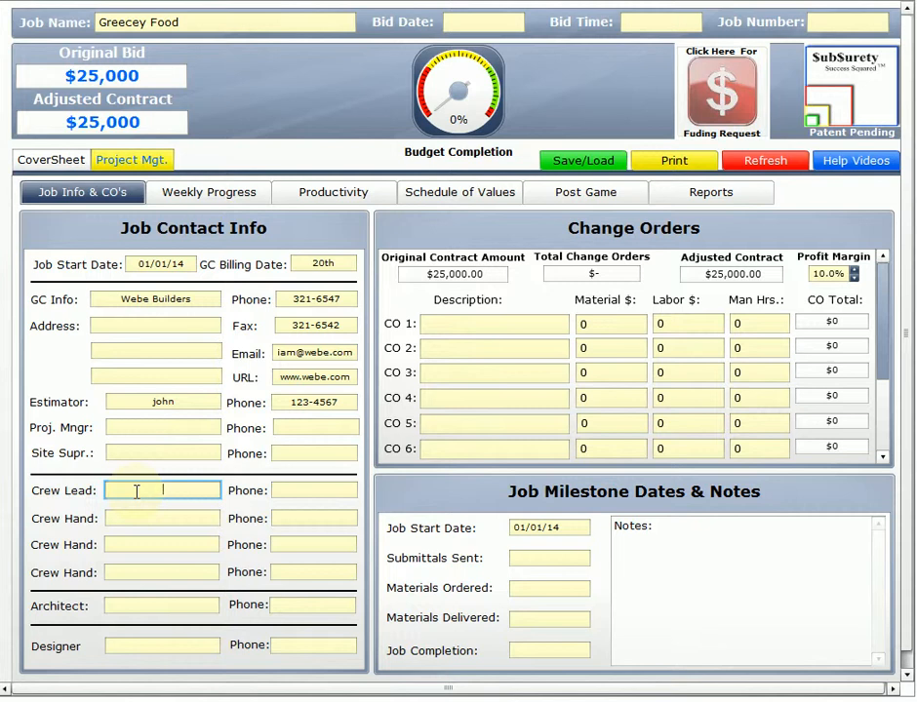
pyautogui.write('Fred')
pyautogui.press('Tab')
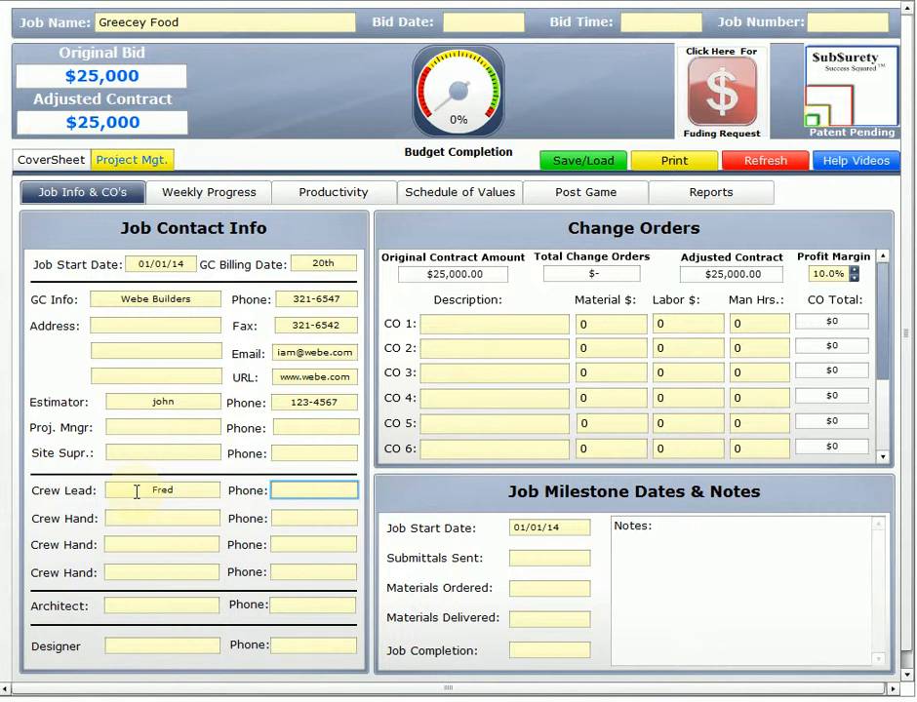
pyautogui.write('564-9874')
pyautogui.click(139, 518)
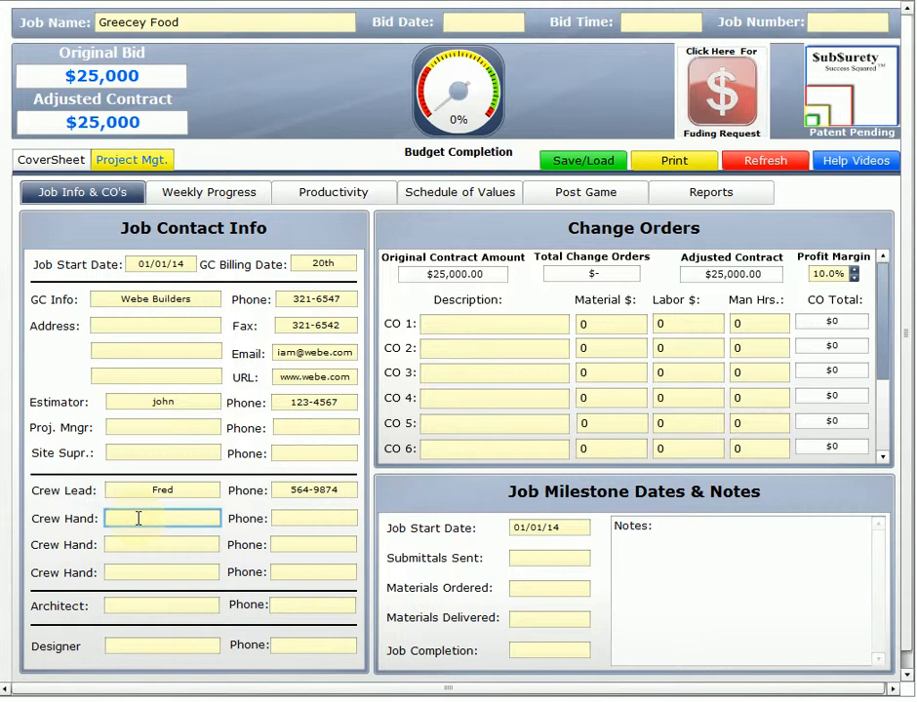
pyautogui.write('Jose')
pyautogui.press('Tab')
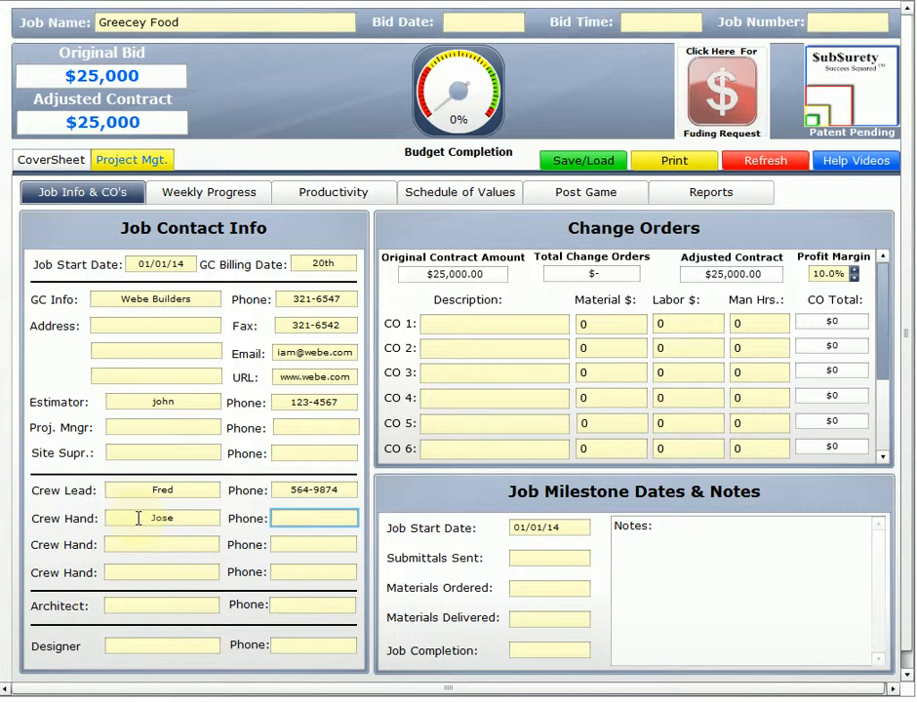
pyautogui.write('789-6541')
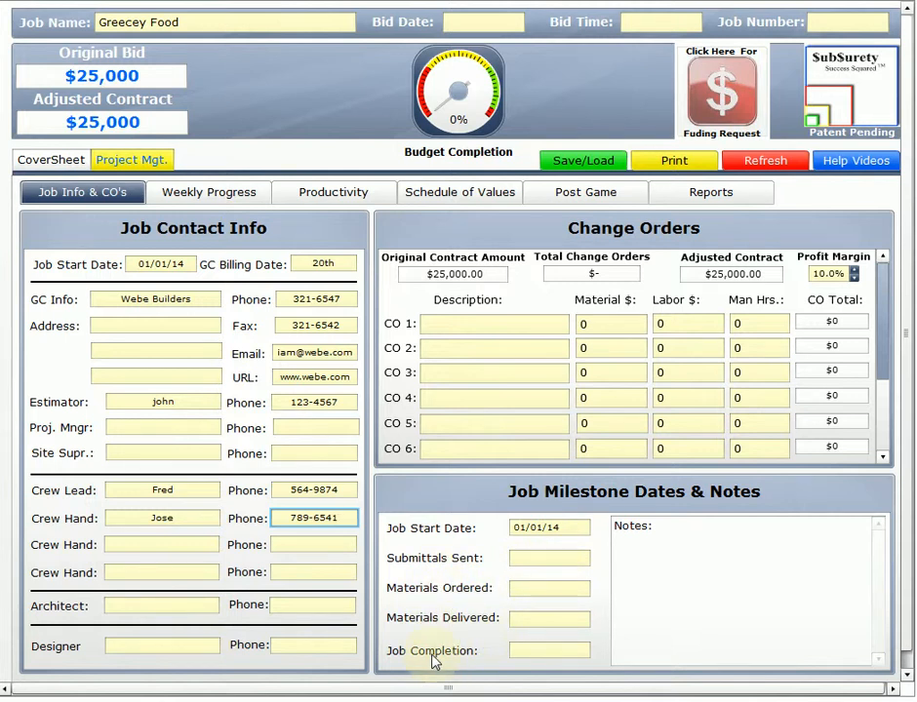
# Replace the placeholder in the job milestone notes with "We have to reorder red tile...they sent wrong color."
pyautogui.click(668, 541)
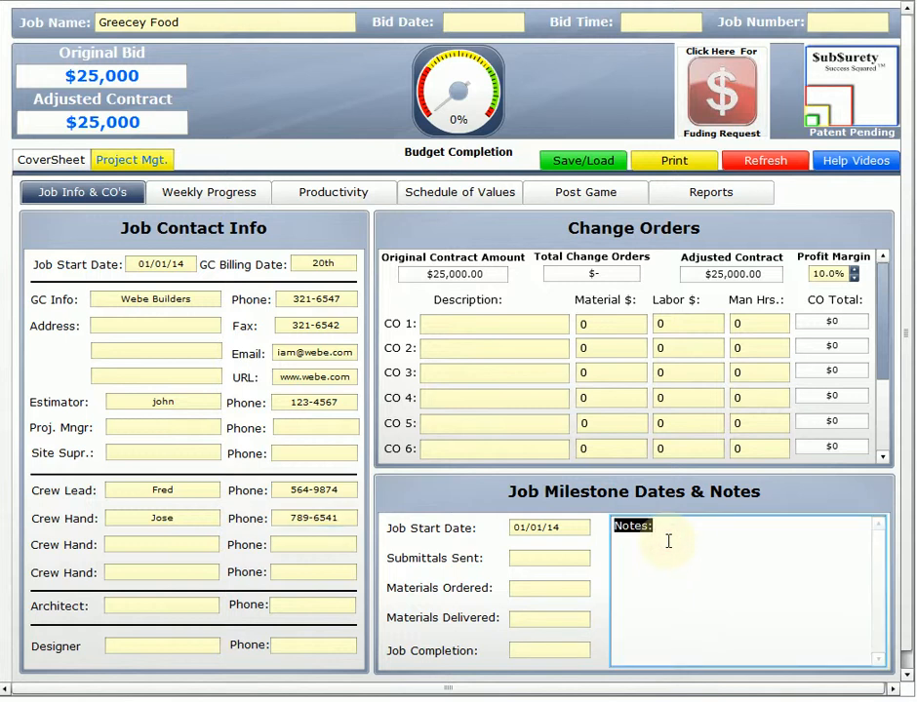
pyautogui.write('We have to reorder ')
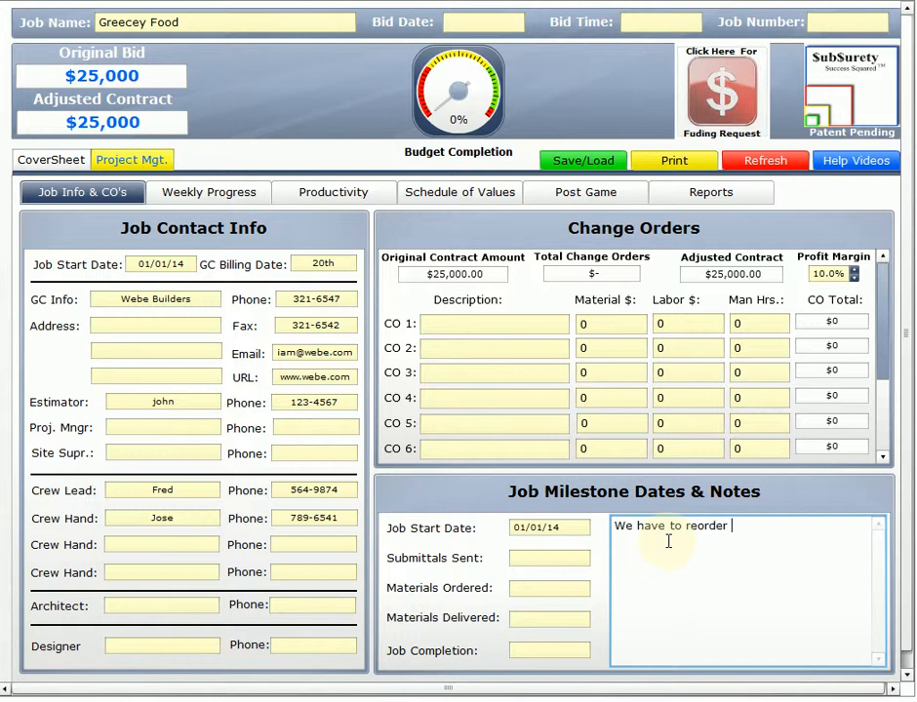
pyautogui.write('red tile...they sent wron')
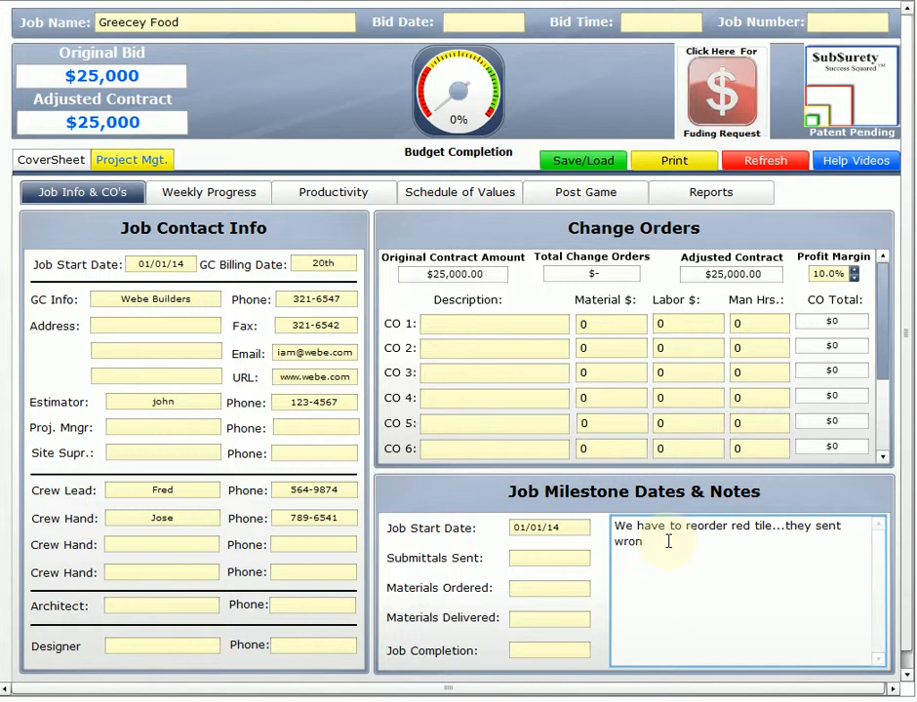
pyautogui.write('g color.')
# Enter change order CO 1 as "slop sinks & EWF" with material $750, labor $1000 and 35 man hours
pyautogui.click(530, 323)
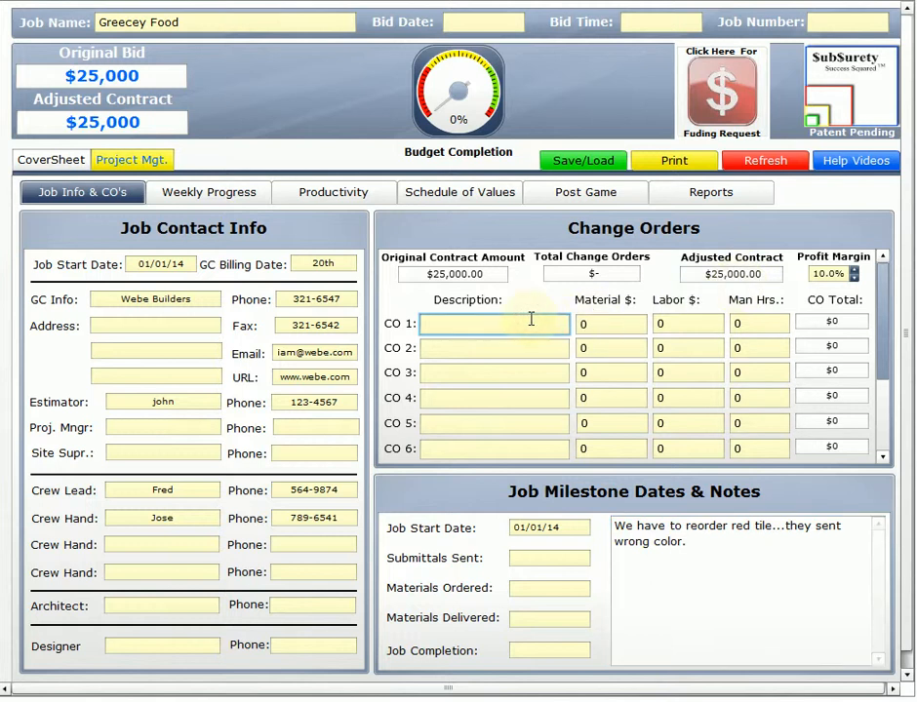
pyautogui.write('slop sinks & EWF')
pyautogui.press('Tab')
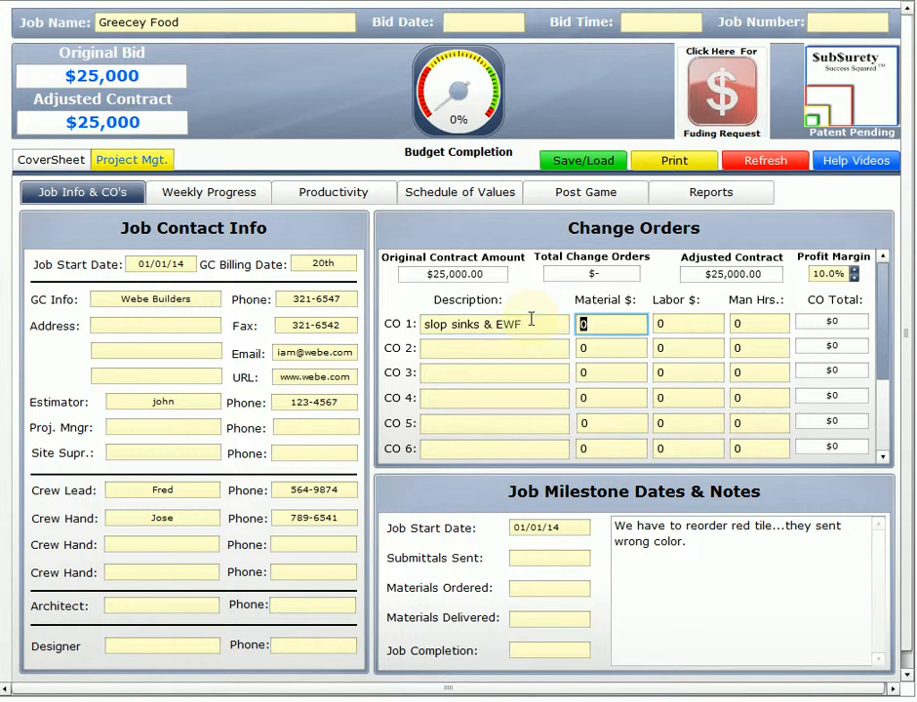
pyautogui.write('750')
pyautogui.press('Tab')
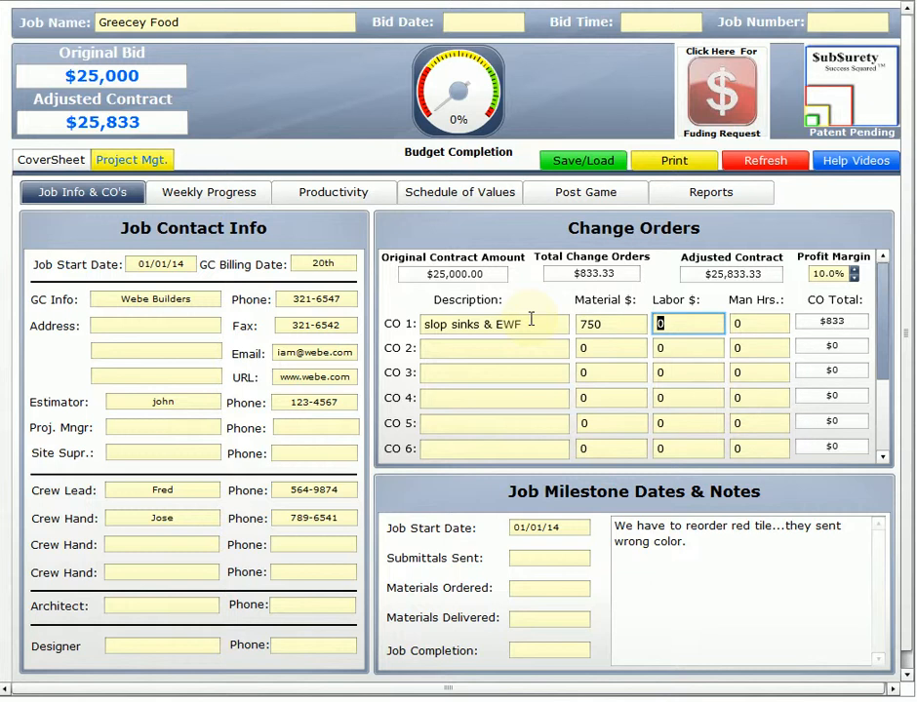
pyautogui.write('1000')
pyautogui.press('Tab')
pyautogui.write('35')
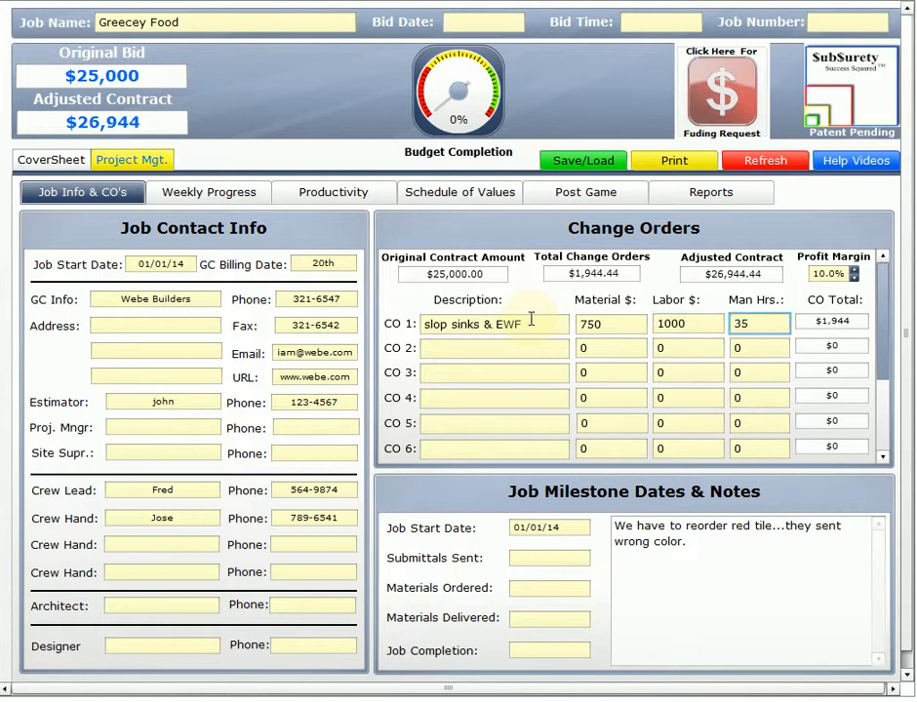
pyautogui.press('Tab')
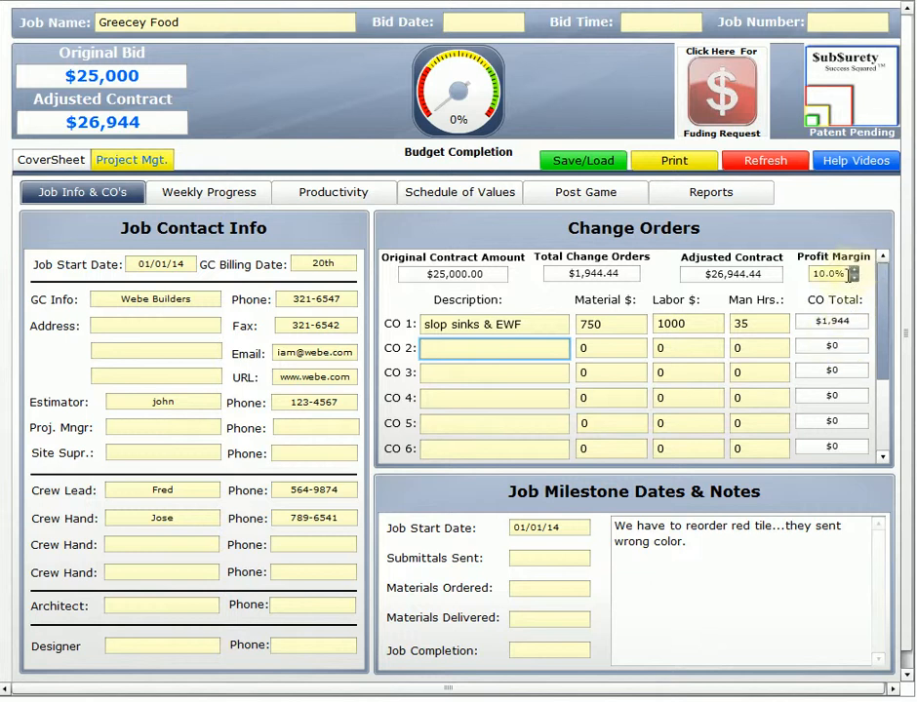
# Raise the profit margin of the change orders to 20.0%
pyautogui.click(855, 272)
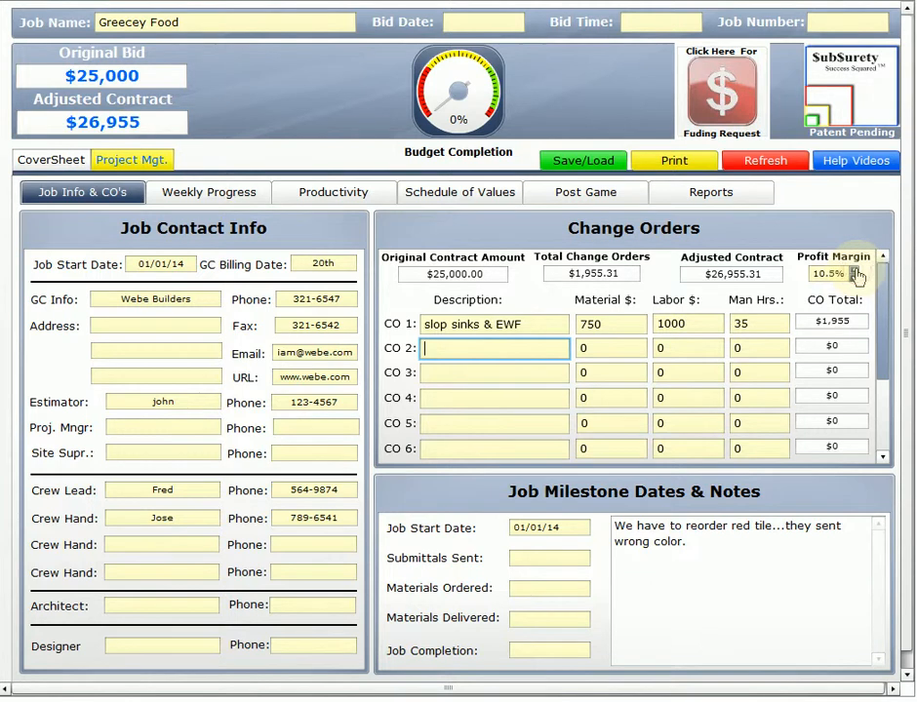
pyautogui.click(855, 272)
pyautogui.click(855, 272)
pyautogui.click(855, 272)
pyautogui.click(855, 273)
pyautogui.click(856, 272)
pyautogui.click(855, 272)
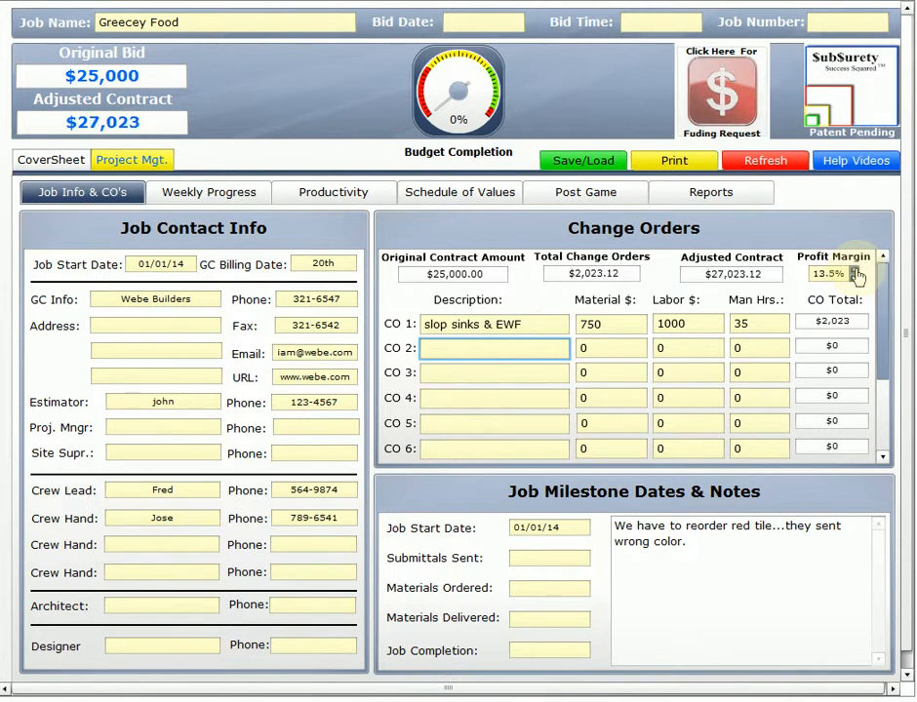
pyautogui.click(856, 273)
pyautogui.click(856, 273)
pyautogui.click(856, 272)
pyautogui.click(856, 272)
pyautogui.click(855, 272)
pyautogui.click(855, 272)
pyautogui.click(855, 272)
pyautogui.click(856, 272)
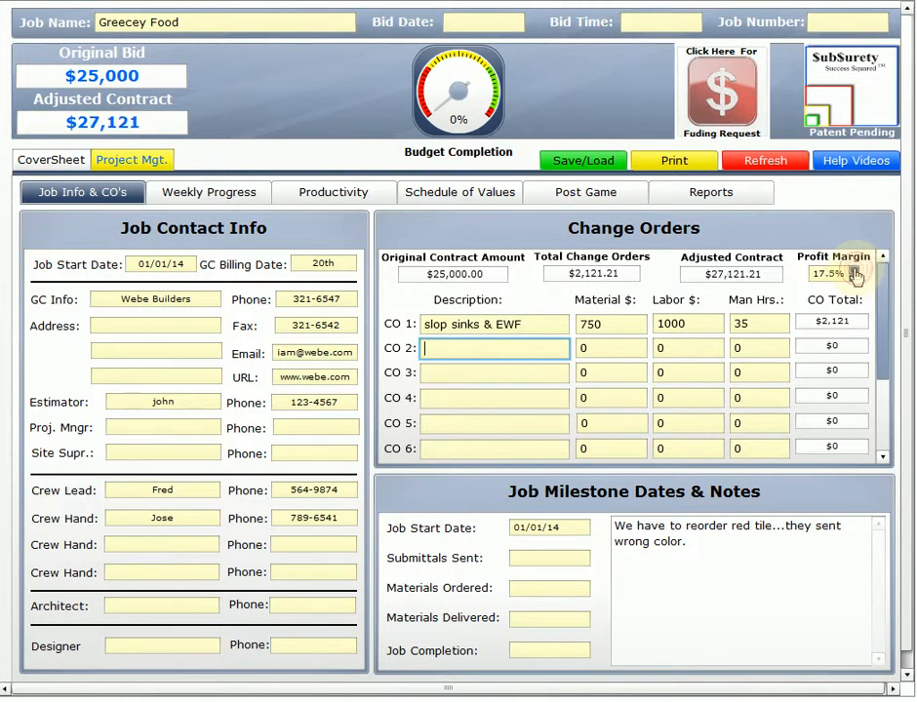
pyautogui.click(856, 272)
pyautogui.click(856, 272)
pyautogui.click(855, 272)
pyautogui.click(855, 272)
pyautogui.click(856, 272)
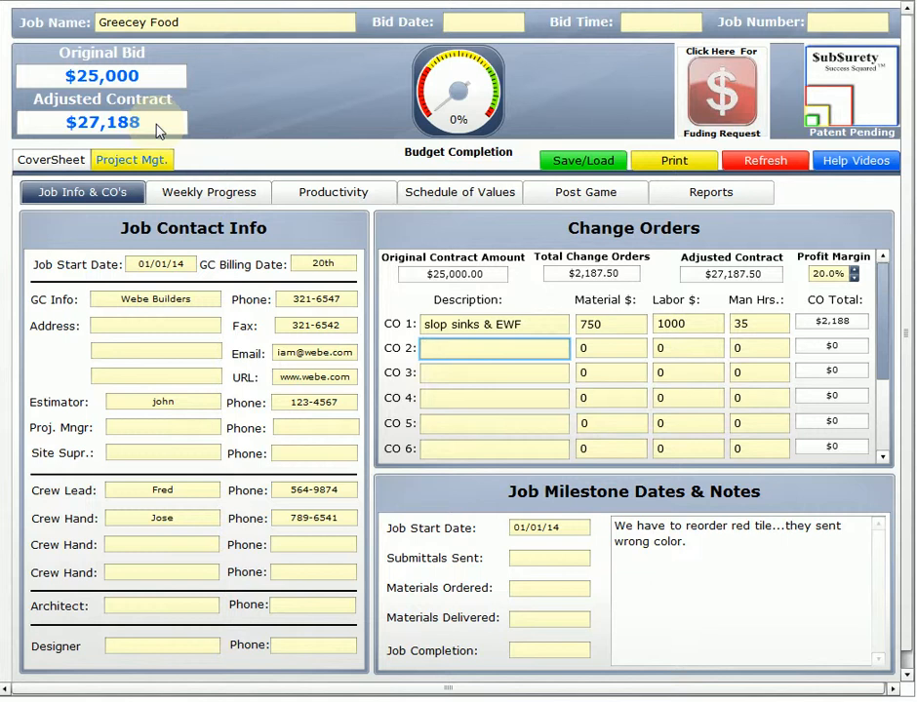
# In the weekly progress table, enter 160 man hours and 850 footage set for Week 1
pyautogui.click(233, 203)
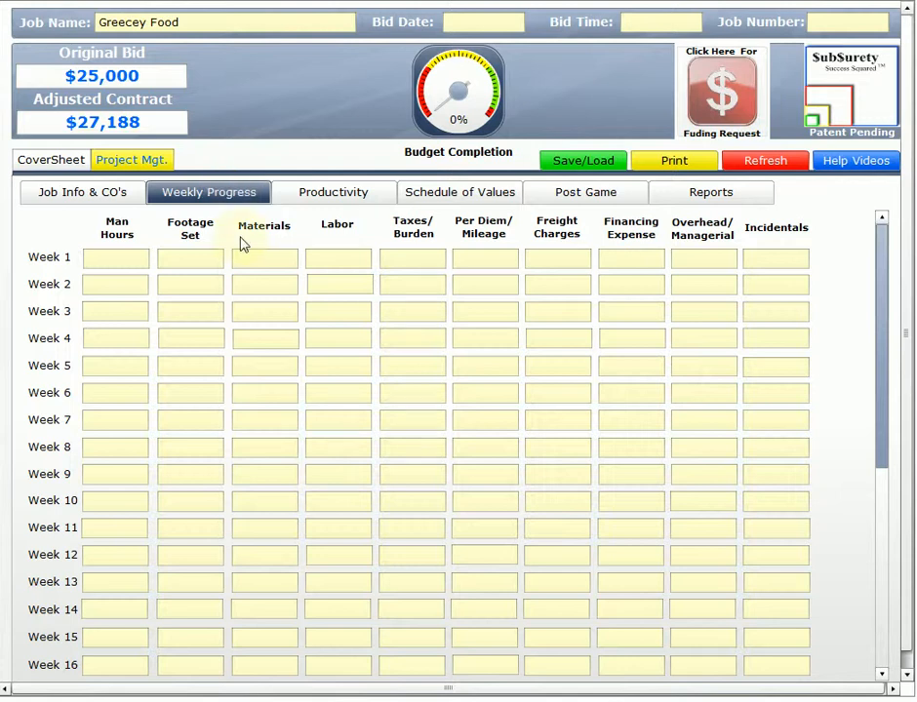
pyautogui.click(134, 256)
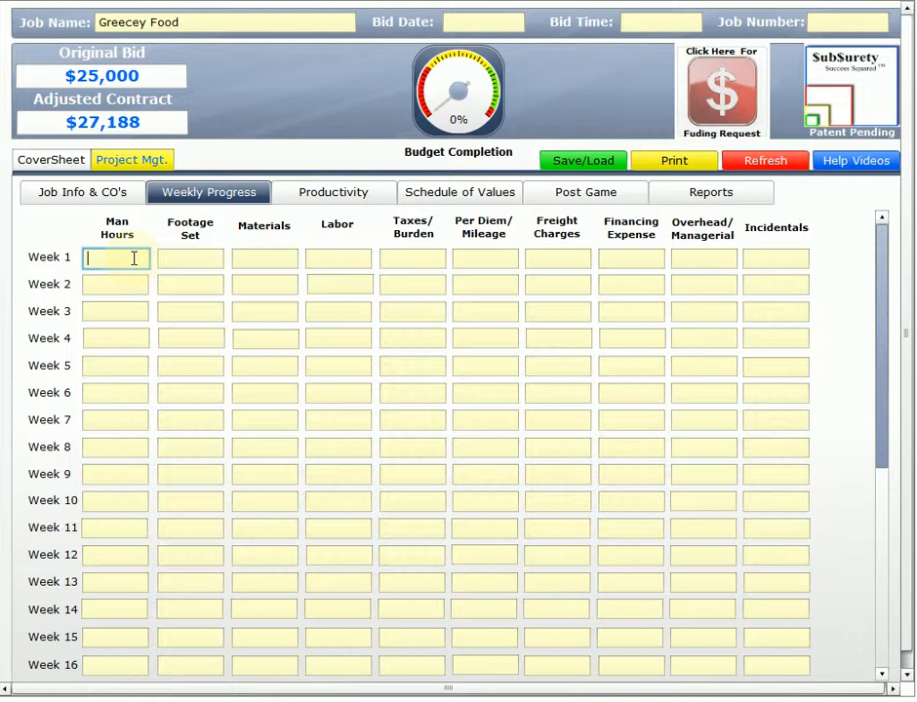
pyautogui.write('160')
pyautogui.press('Tab')
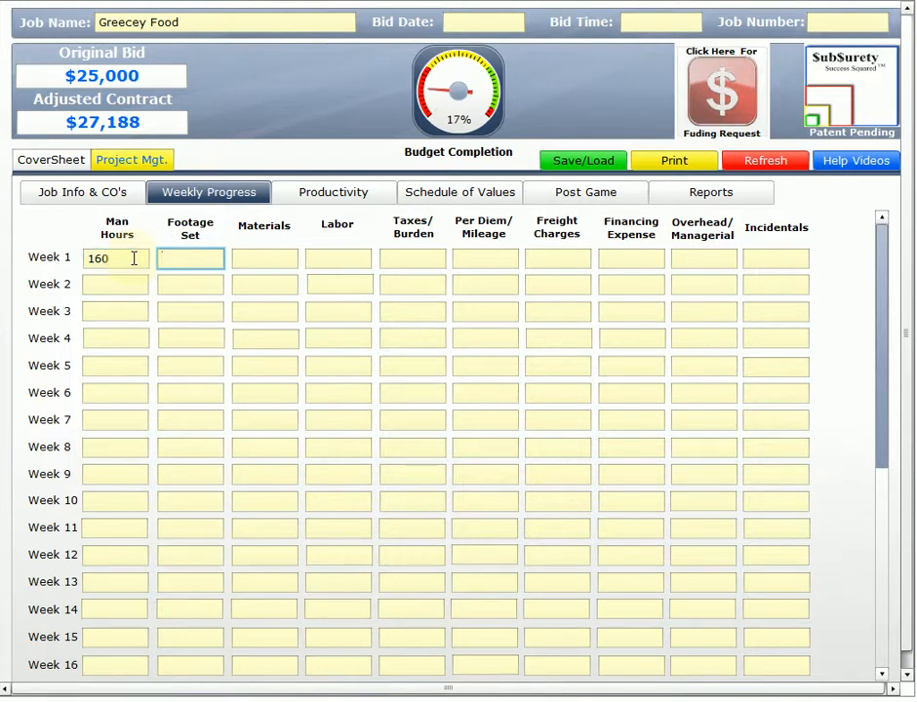
pyautogui.write('850')
pyautogui.press('Tab')
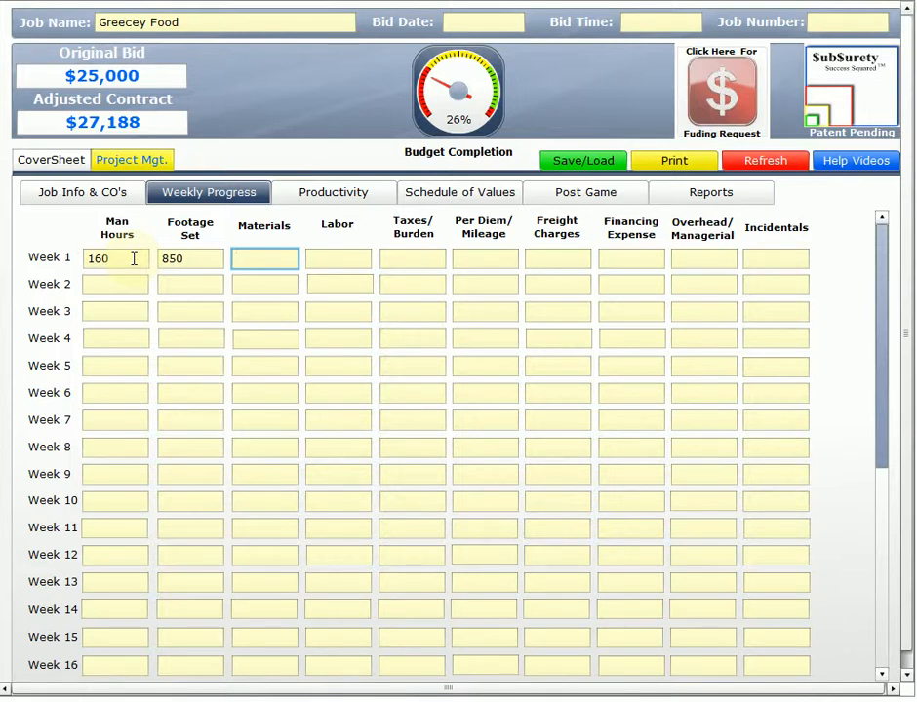
# Enter the Week 1 costs of 7000 for materials, 3500 for labor and 985 for taxes/burden, leaving per diem/mileage blank
pyautogui.write('7000')
pyautogui.press('Tab')
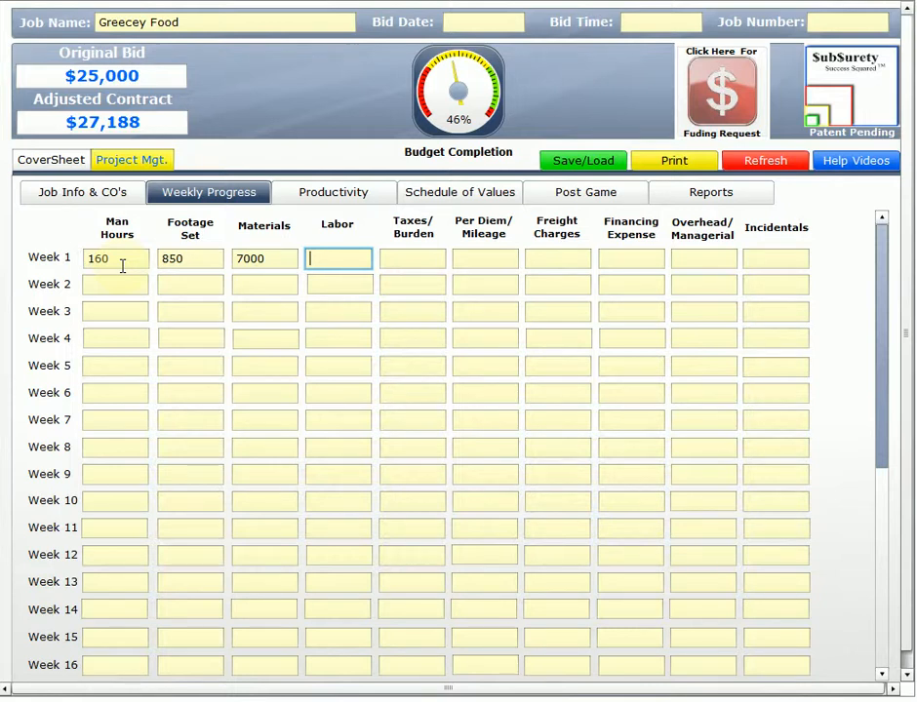
pyautogui.write('3500')
pyautogui.press('Tab')
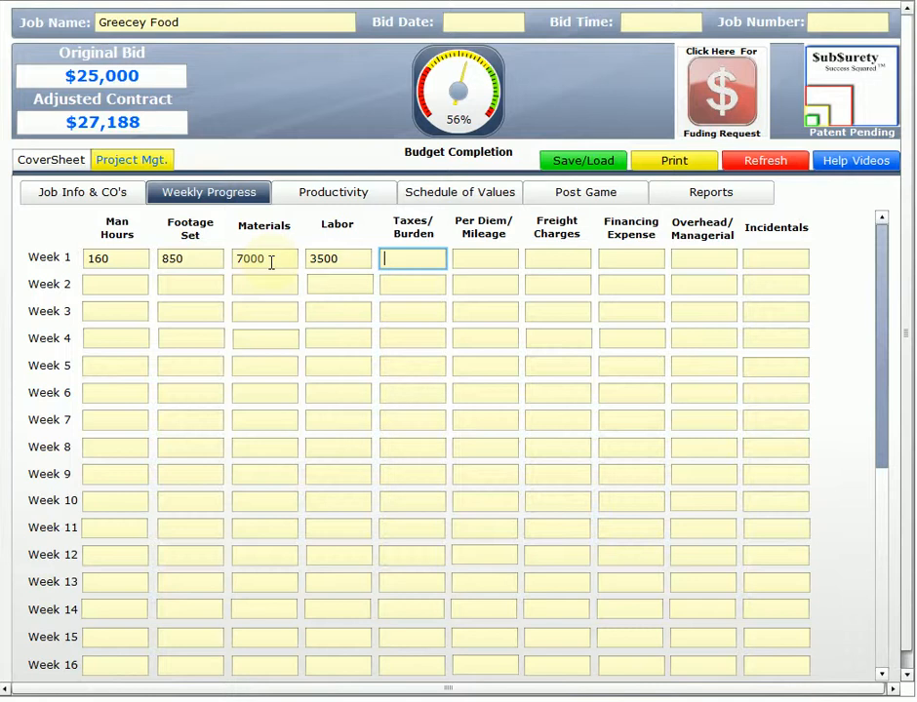
pyautogui.write('985')
pyautogui.press('Tab')
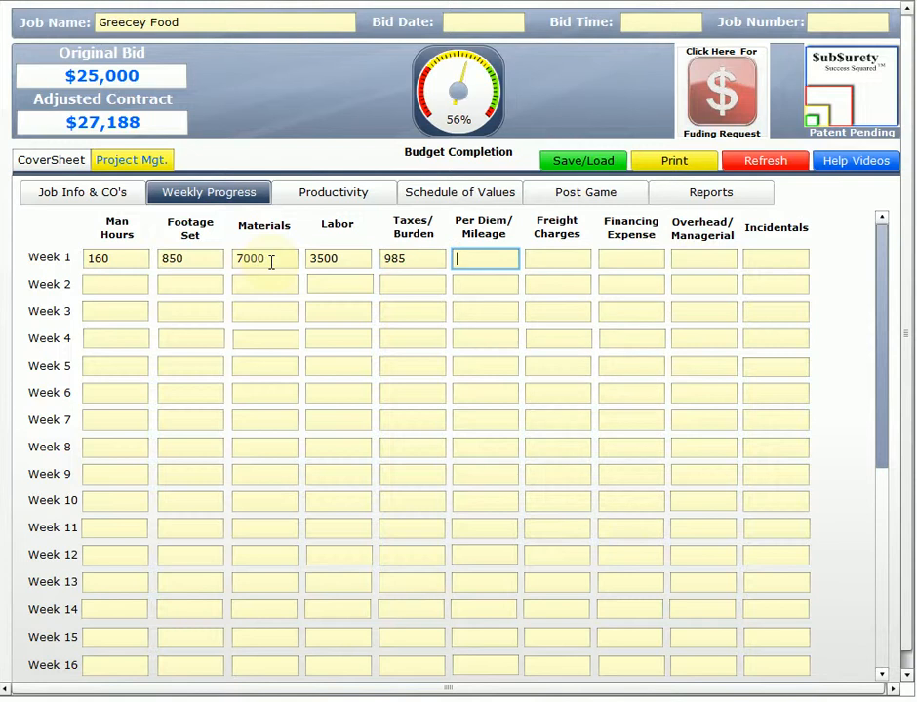
pyautogui.press('Tab')
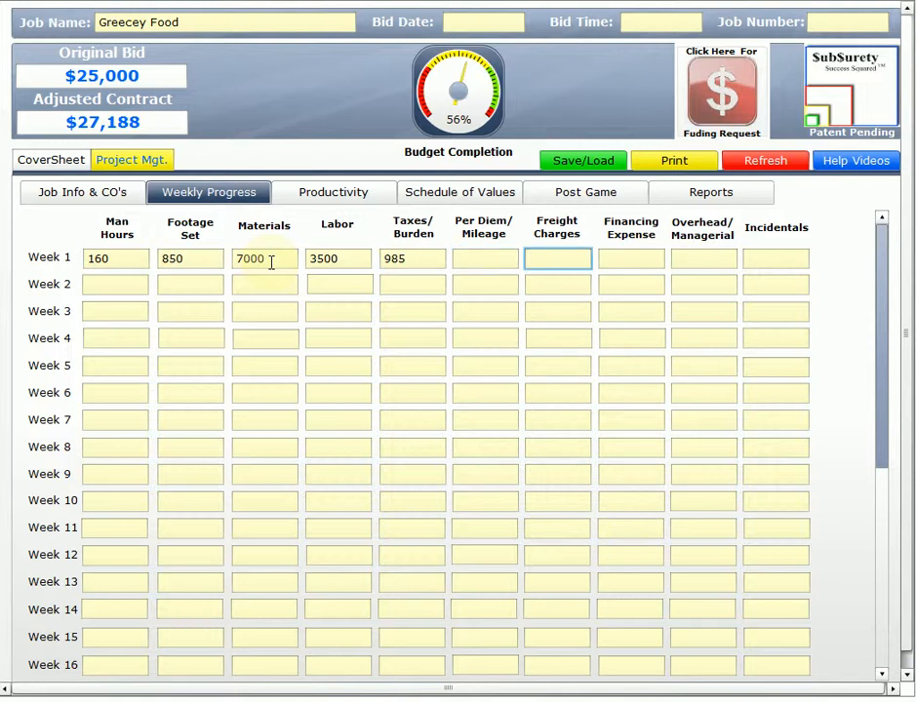
# Enter the remaining Week 1 costs: freight charges 250, financing expense 700, overhead/managerial 150 and incidentals 50
pyautogui.write('250')
pyautogui.press('Tab')
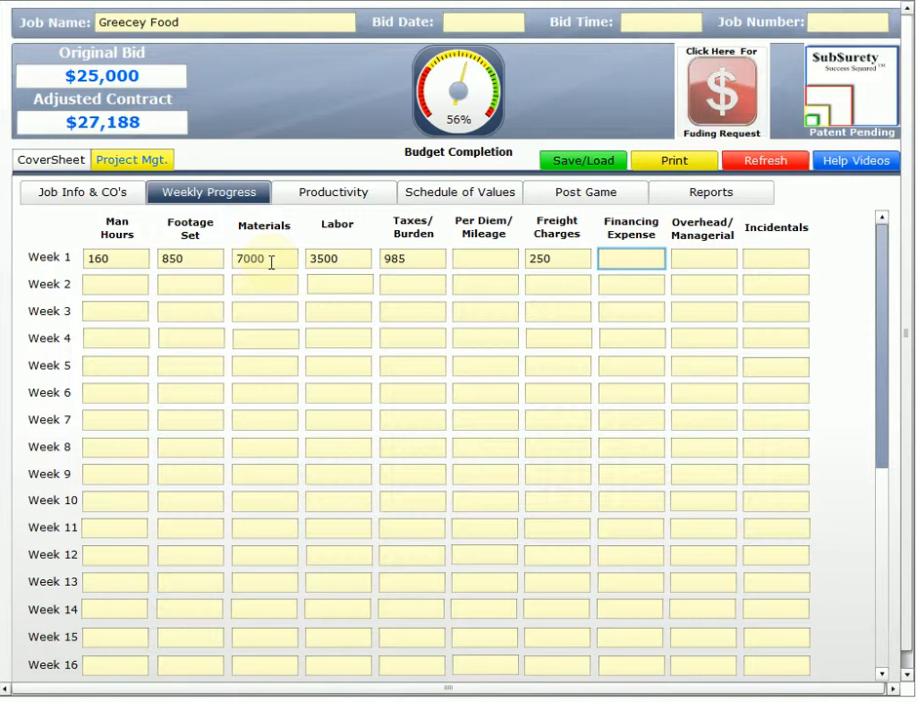
pyautogui.write('700')
pyautogui.press('Tab')
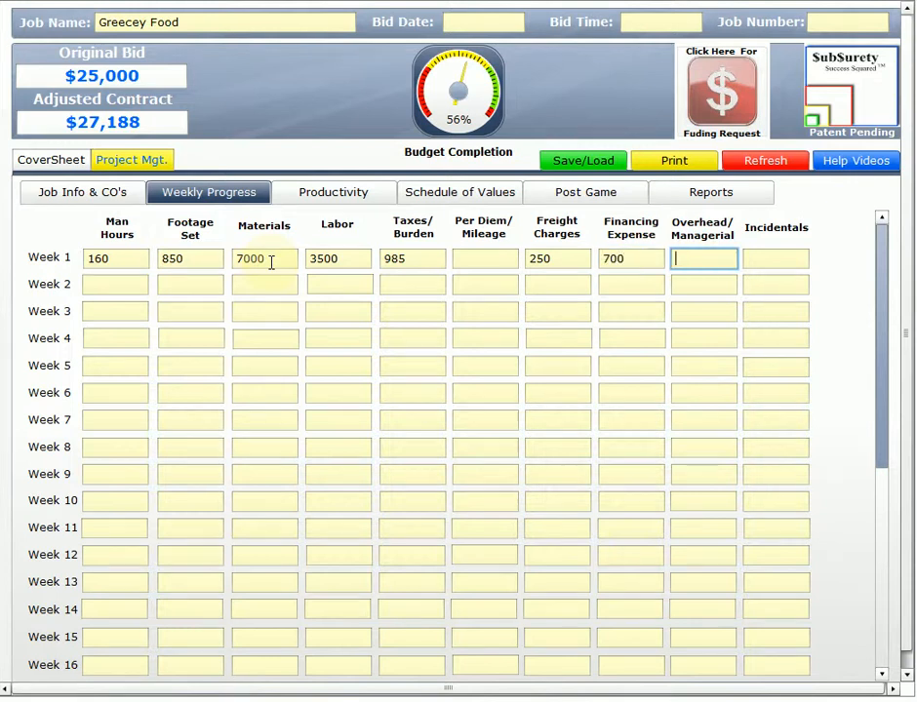
pyautogui.write('150')
pyautogui.press('Tab')
pyautogui.write('50')
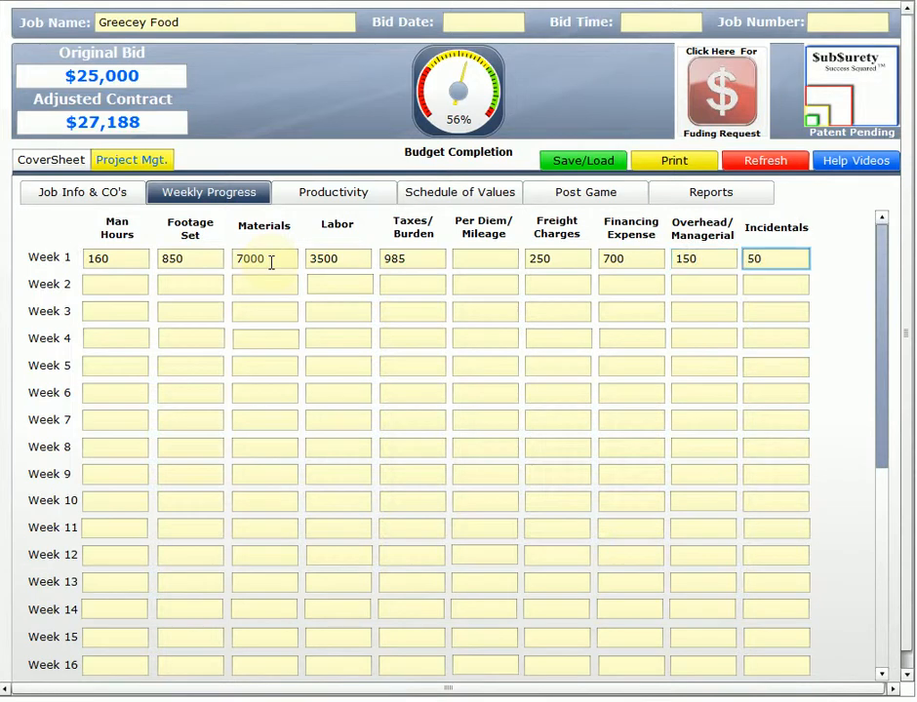
pyautogui.press('Tab')
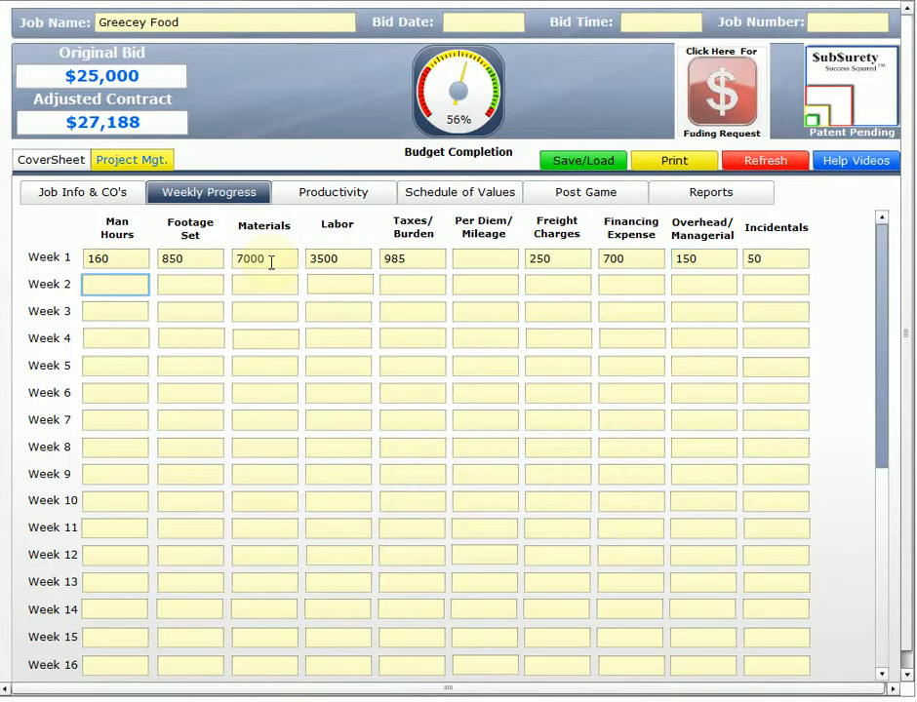